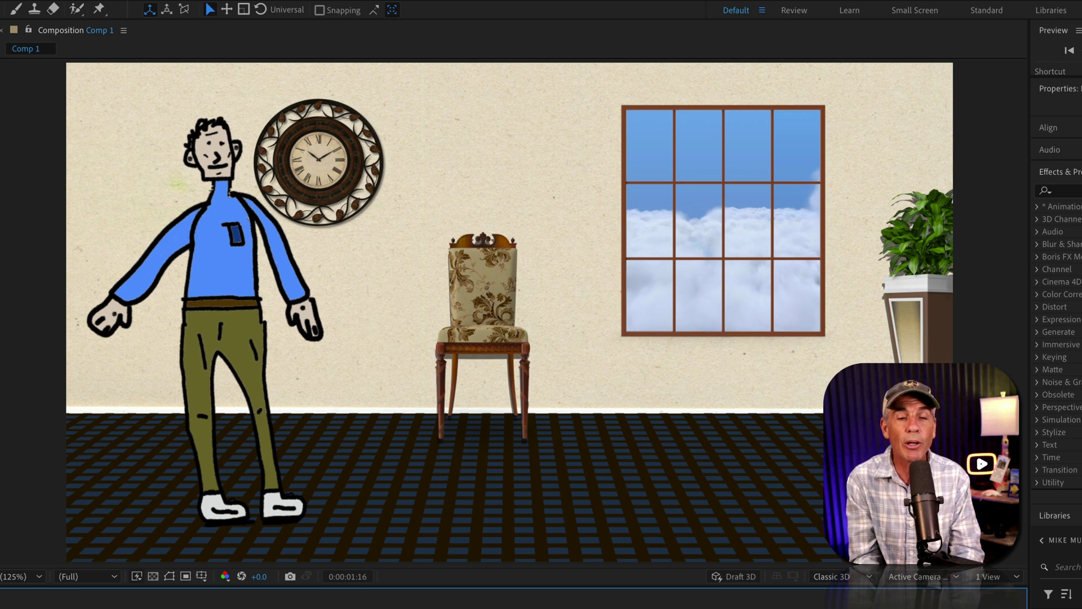
Stop the room scene preview to bring up the CC GRID FLOOR composition
{"action": "key", "text": "space"}
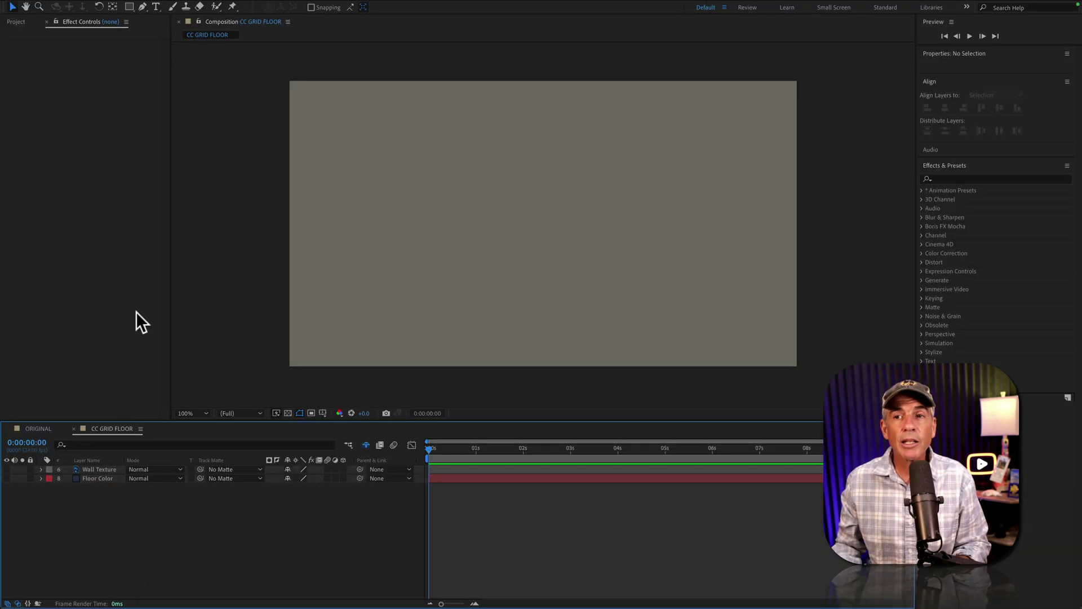
Create a comp-sized 1920×1080 solid layer named 'Floor-Grid'
{"action": "left_click", "coordinate": [204, 189]}
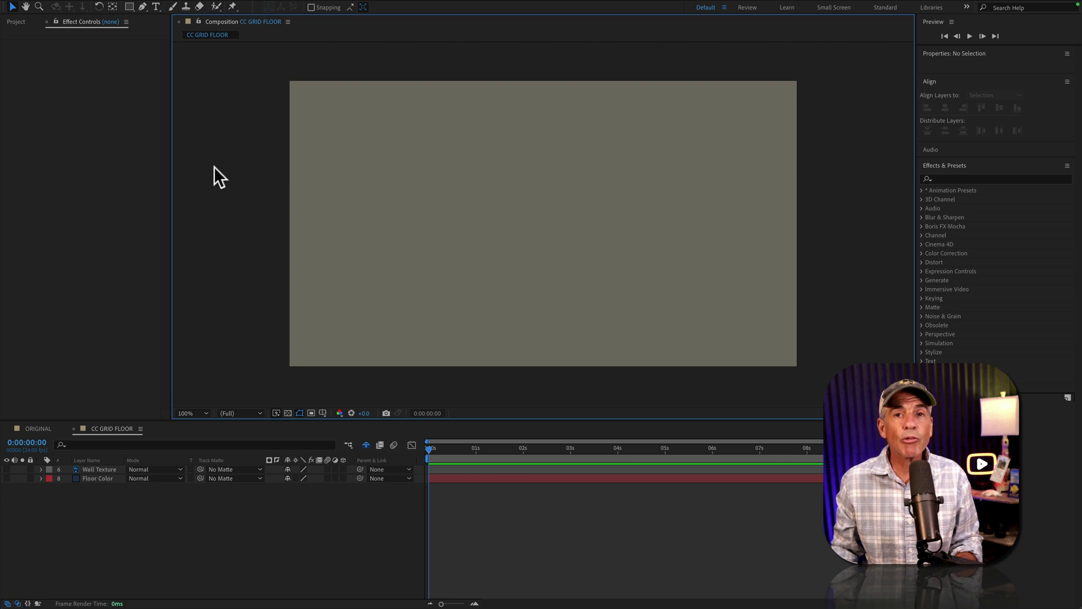
{"action": "right_click", "coordinate": [209, 163]}
{"action": "mouse_move", "coordinate": [221, 172]}
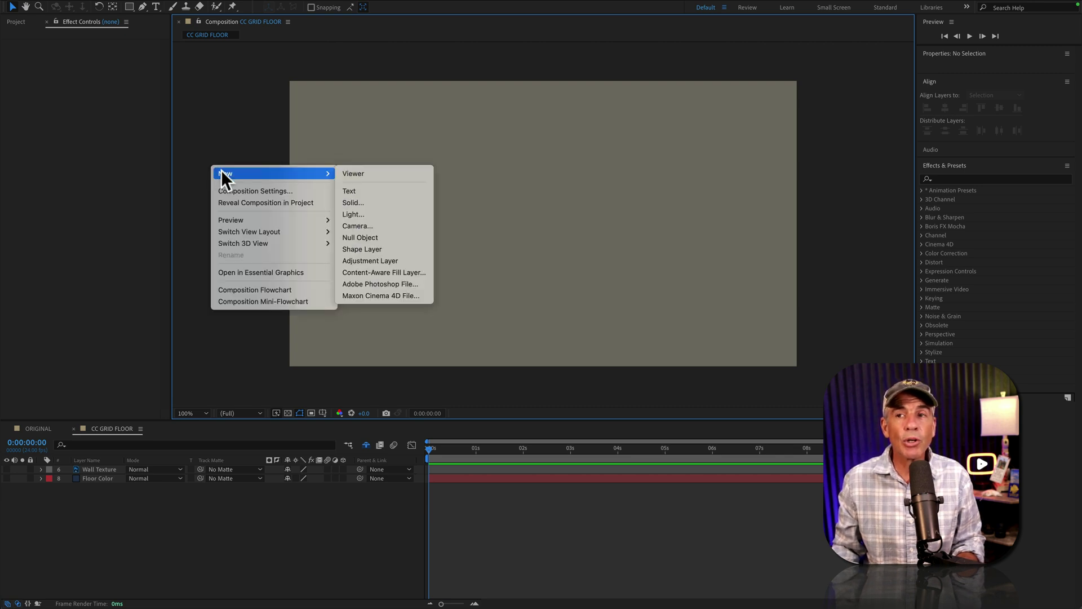
{"action": "left_click", "coordinate": [353, 202]}
{"action": "type", "text": "Floor-Grid"}
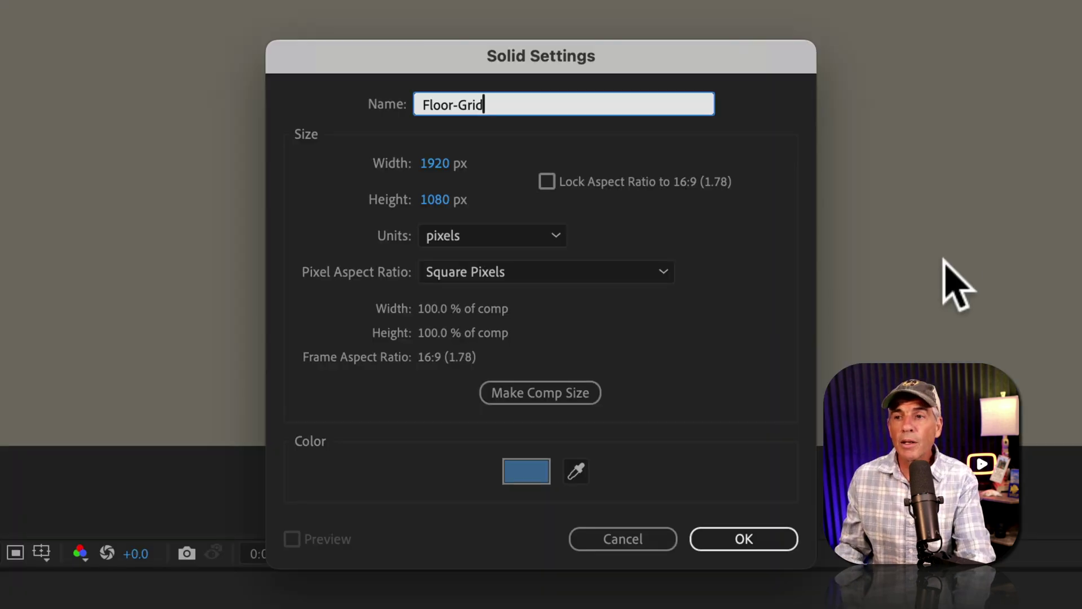
{"action": "left_click", "coordinate": [570, 392]}
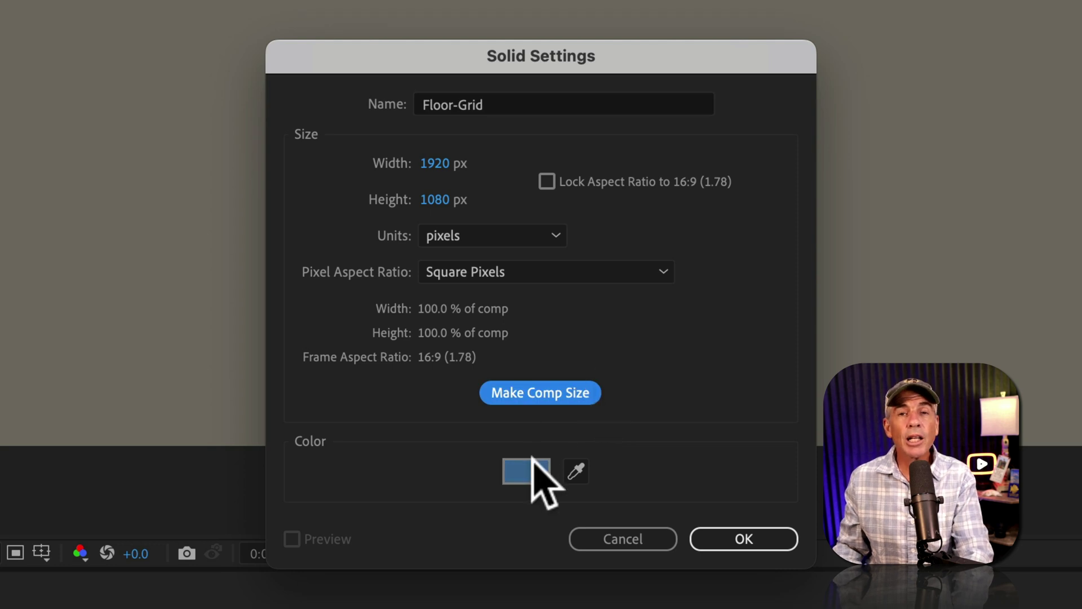
{"action": "left_click", "coordinate": [760, 537]}
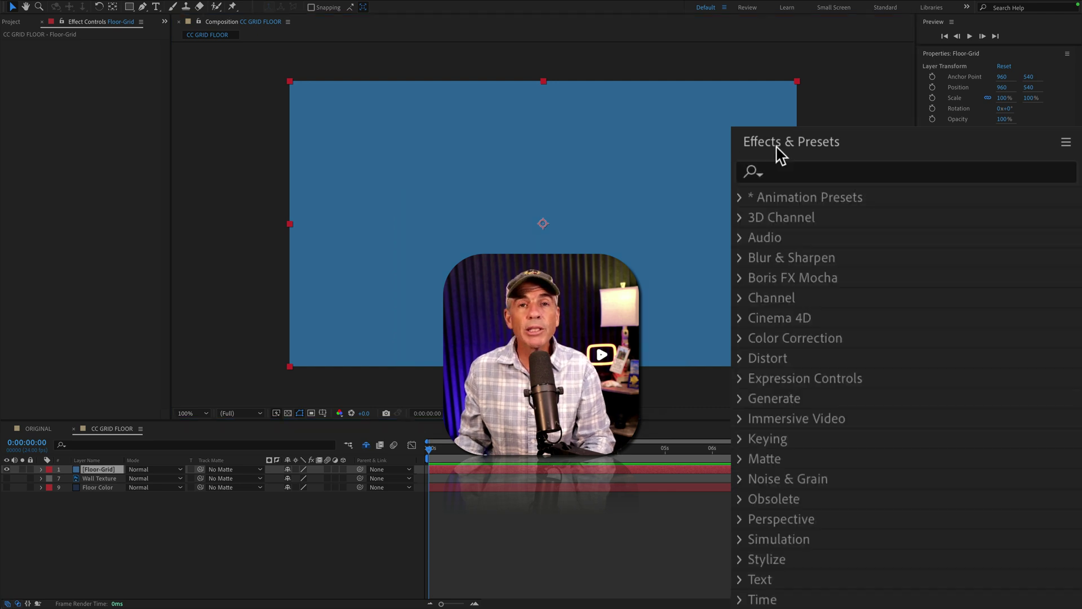
Find the Generate > Grid effect and apply it to the Floor-Grid solid
{"action": "left_click", "coordinate": [764, 179]}
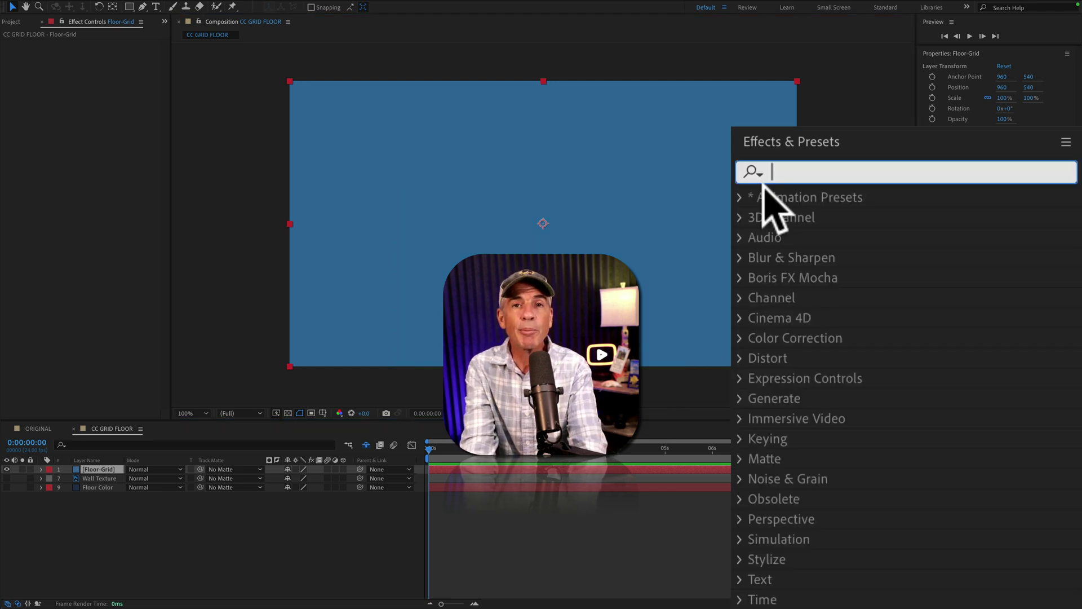
{"action": "type", "text": "grid"}
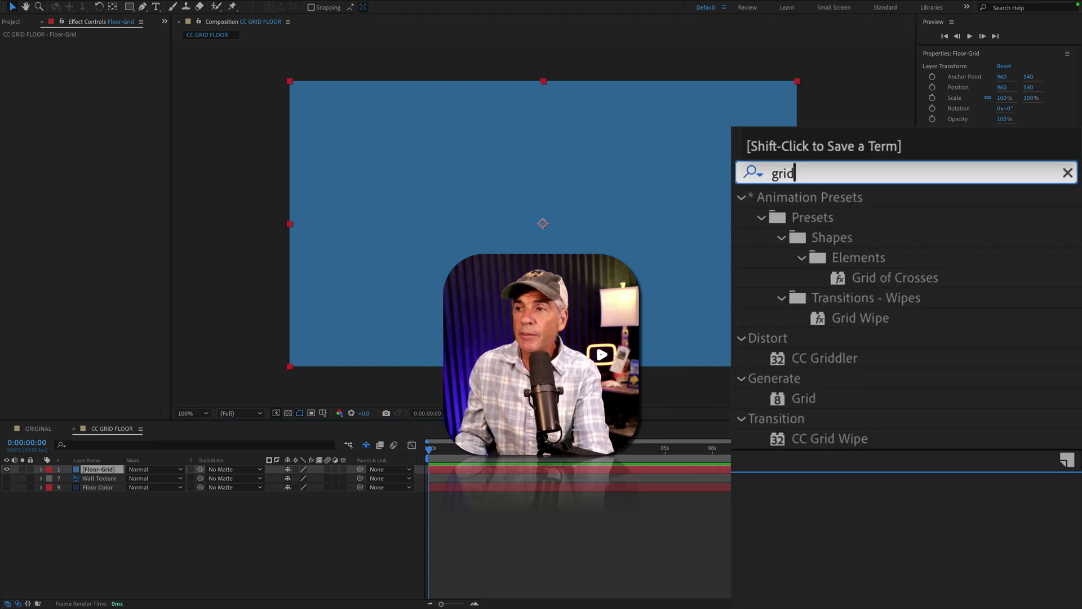
{"action": "left_click", "coordinate": [806, 398]}
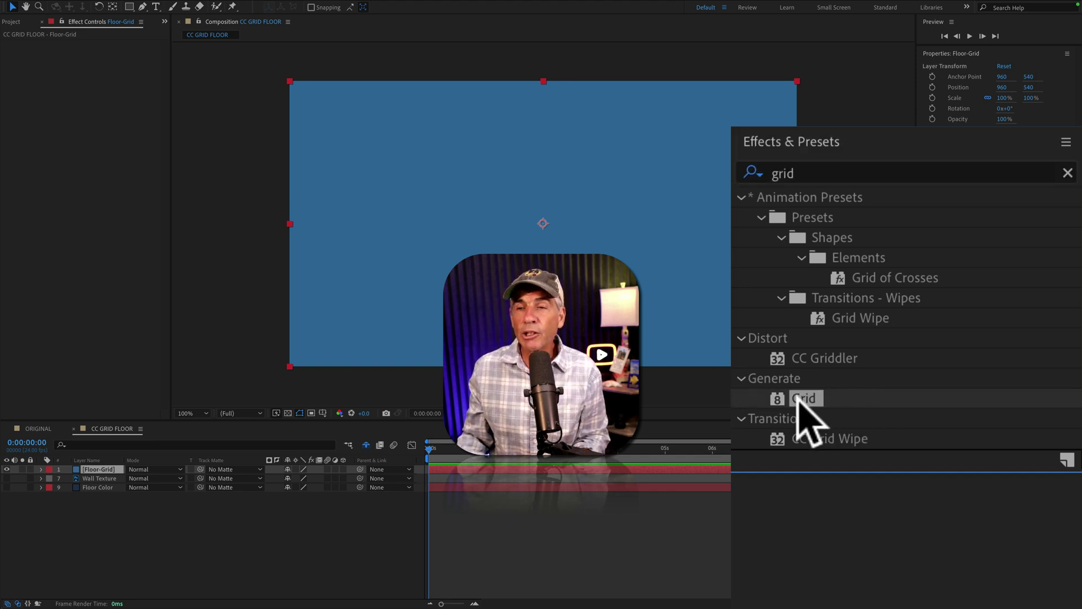
{"action": "left_click_drag", "start_coordinate": [797, 402], "coordinate": [545, 181]}
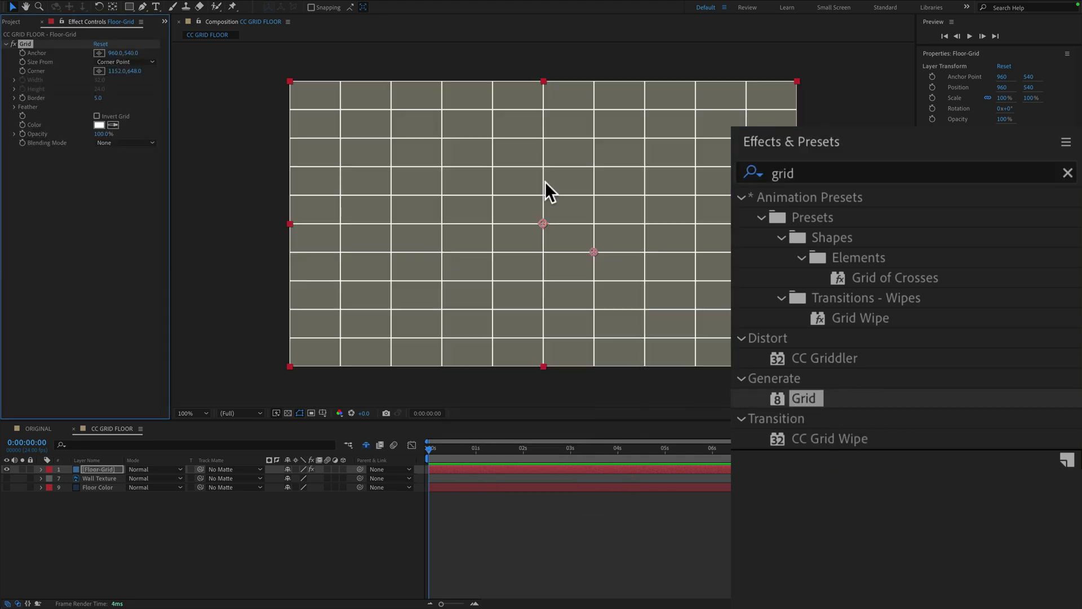
Set Grid to size from Width Slider, with Width 48 and Border 20
{"action": "left_click", "coordinate": [144, 180]}
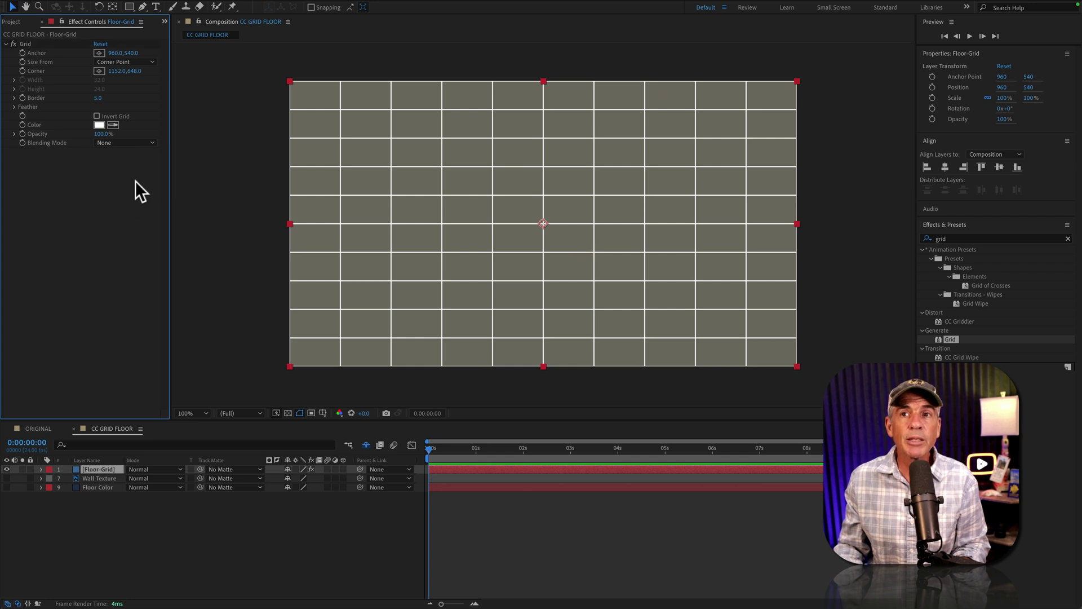
{"action": "left_click", "coordinate": [100, 16]}
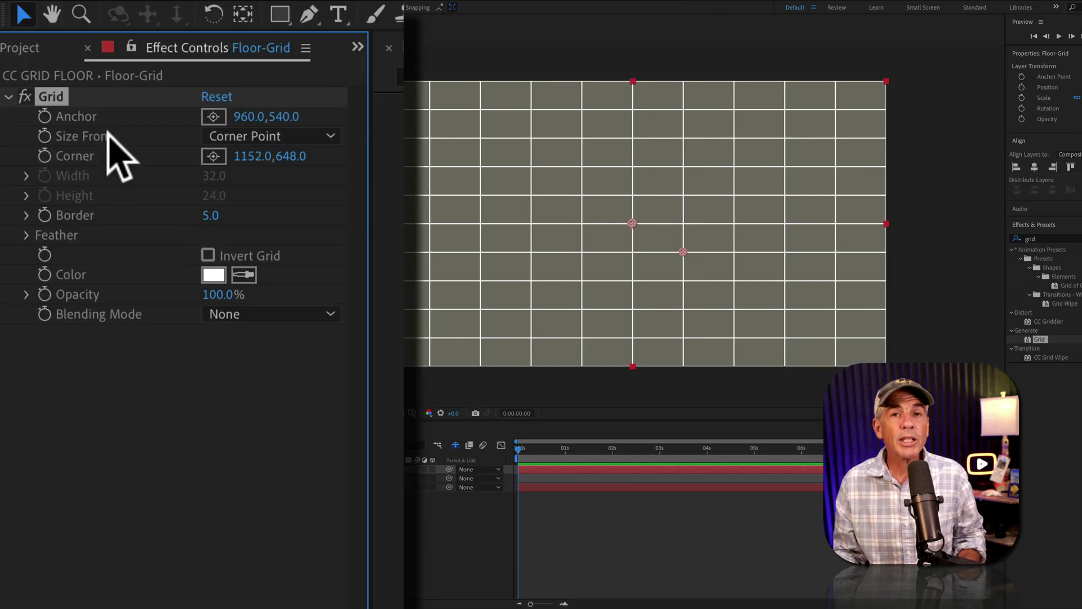
{"action": "left_click", "coordinate": [332, 137]}
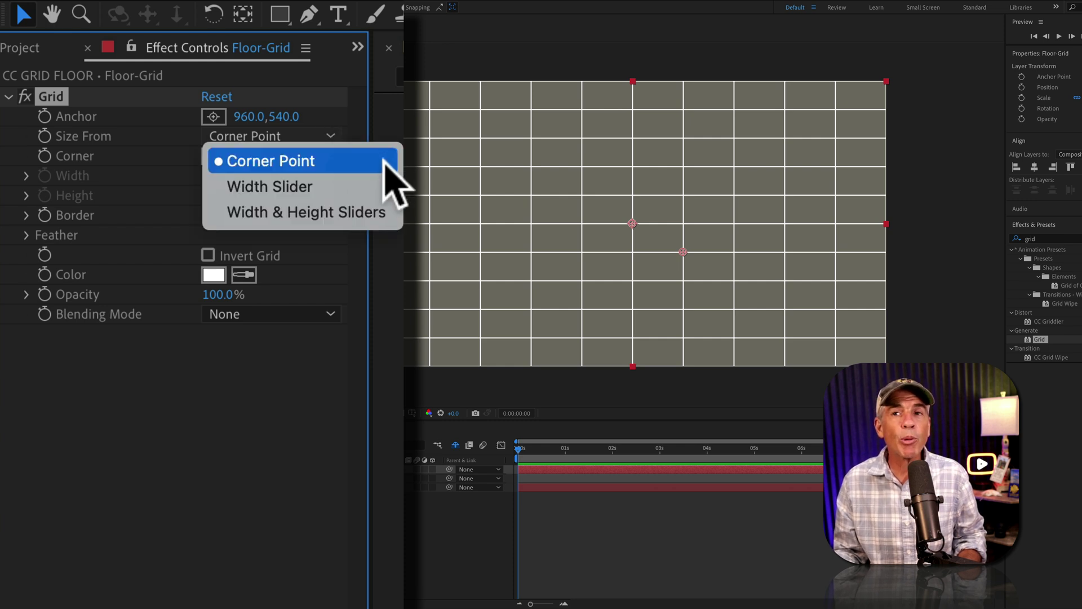
{"action": "left_click", "coordinate": [377, 180]}
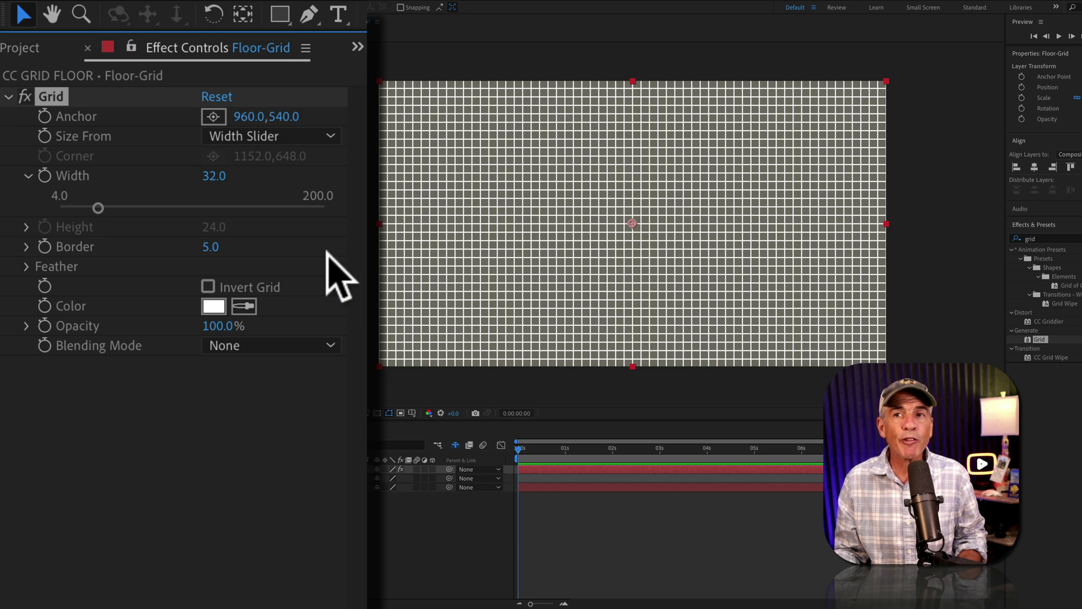
{"action": "left_click_drag", "start_coordinate": [212, 177], "coordinate": [235, 178]}
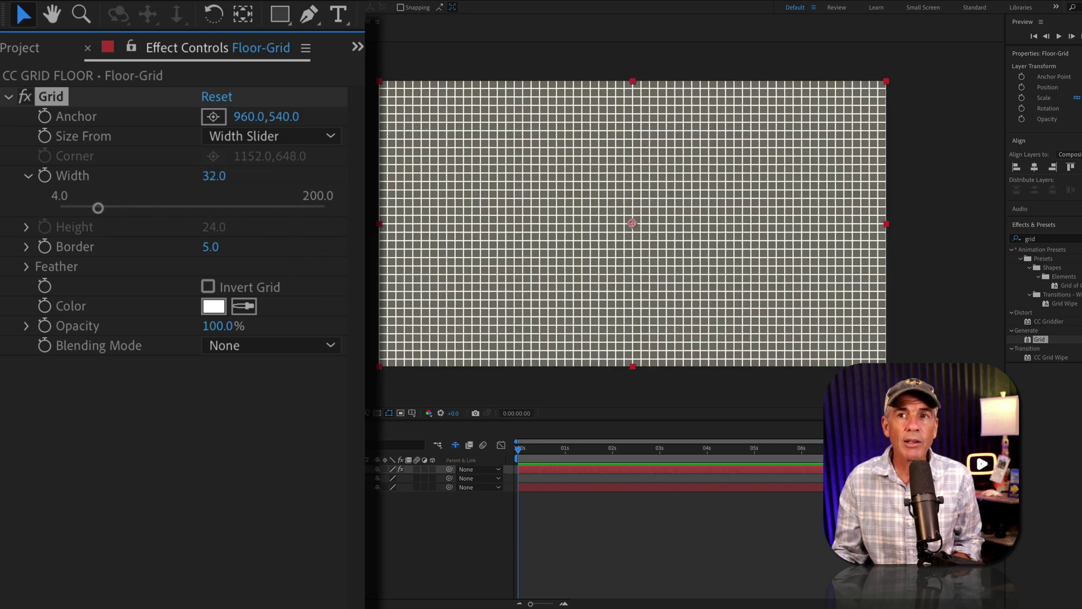
{"action": "left_click", "coordinate": [214, 176]}
{"action": "type", "text": "48"}
{"action": "key", "text": "Return"}
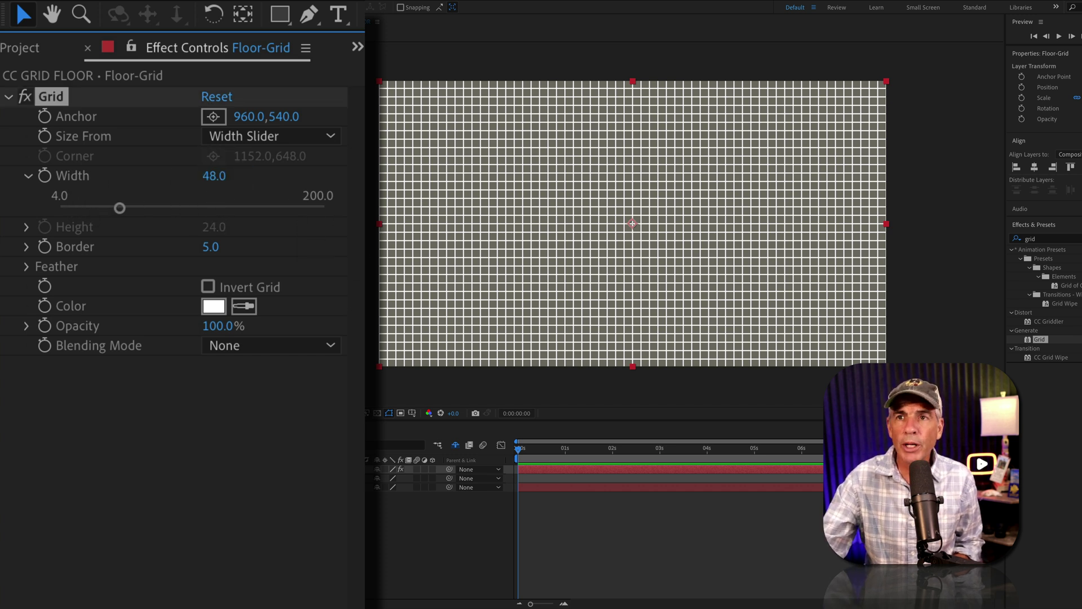
{"action": "left_click", "coordinate": [207, 247]}
{"action": "type", "text": "20"}
{"action": "key", "text": "Return"}
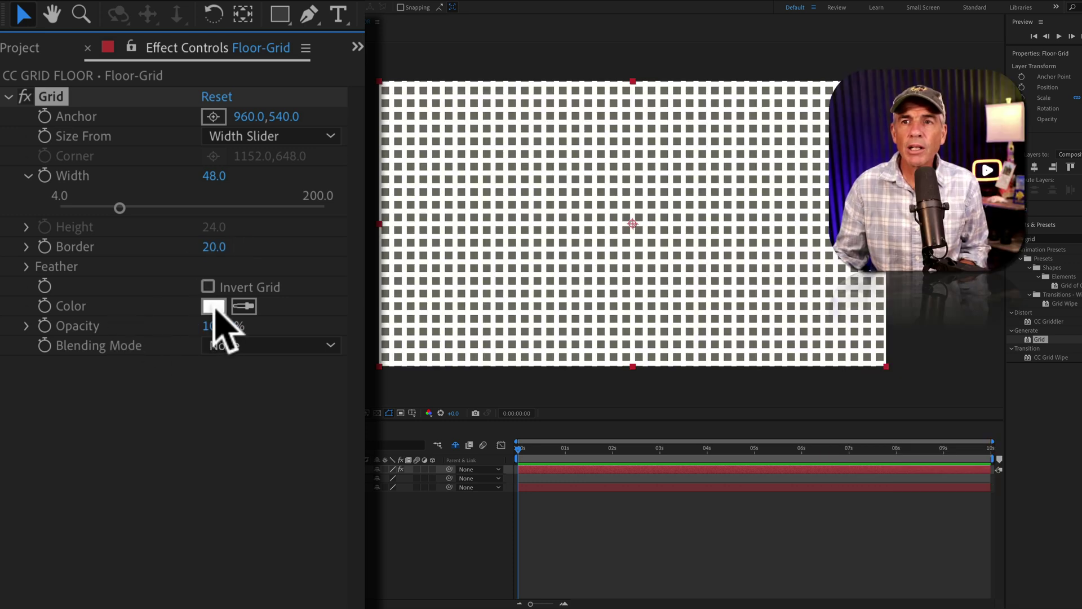
Set the Grid colour to dark brown hex 221602
{"action": "left_click", "coordinate": [212, 307]}
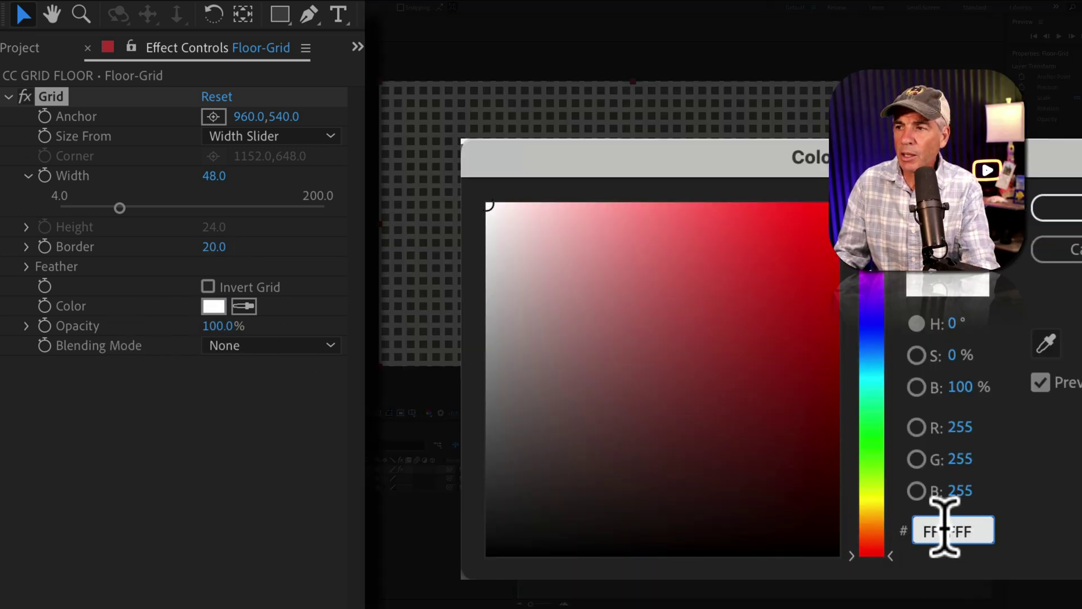
{"action": "double_click", "coordinate": [930, 530]}
{"action": "type", "text": "221602"}
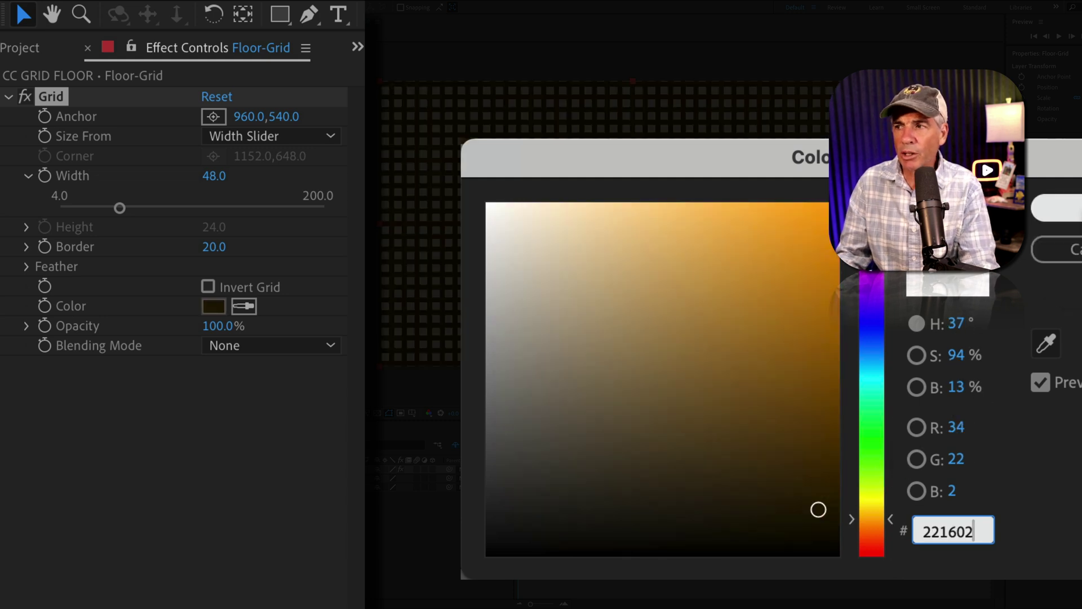
{"action": "key", "text": "Return"}
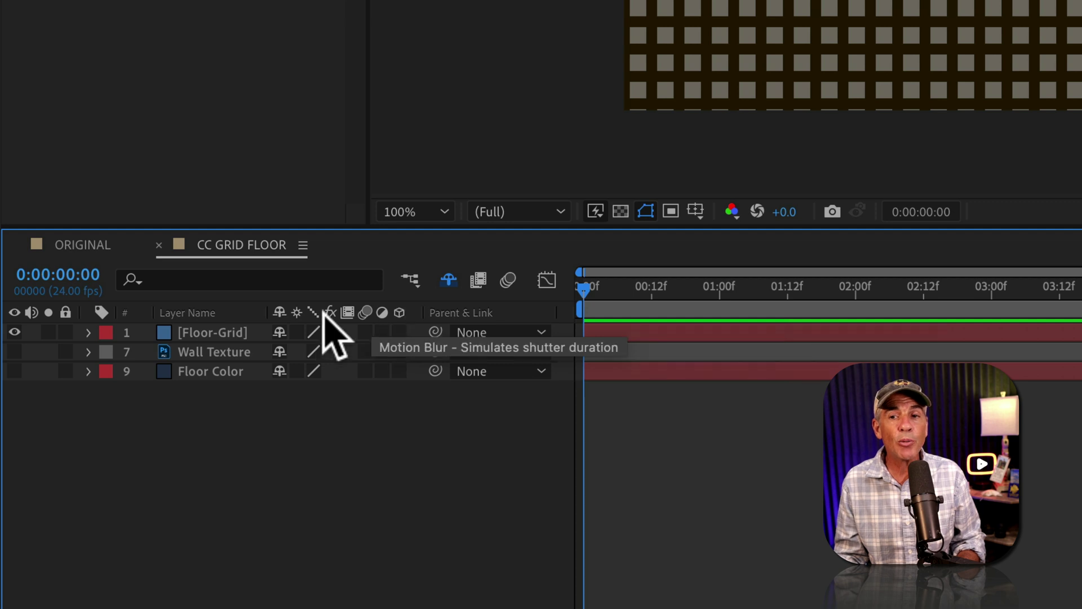
Show the timeline switches columns and enable the 3D Layer switch on Floor-Grid
{"action": "right_click", "coordinate": [227, 312]}
{"action": "mouse_move", "coordinate": [284, 394]}
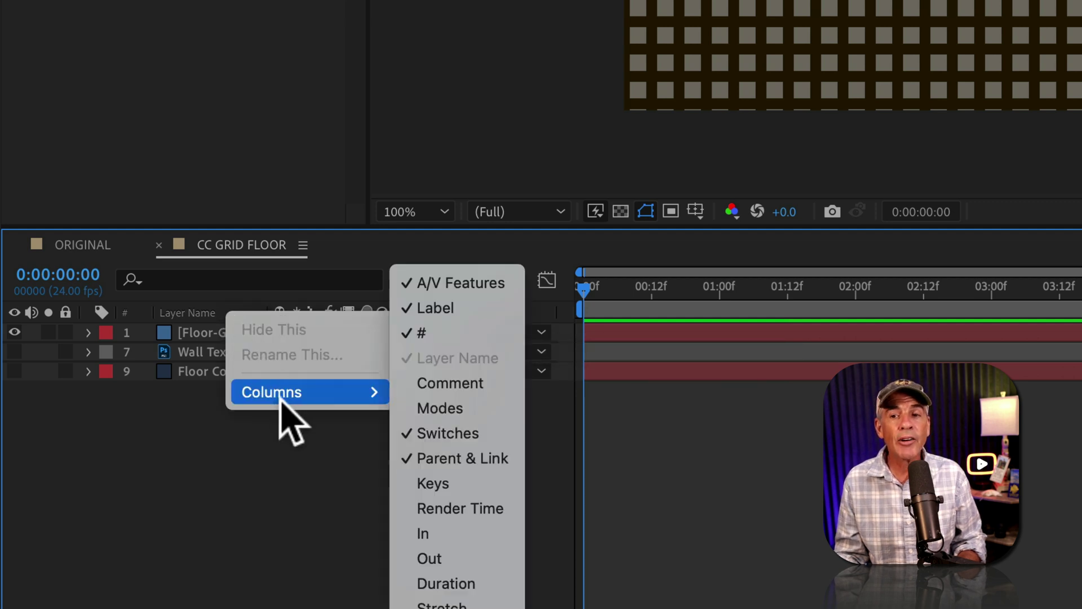
{"action": "left_click", "coordinate": [486, 433]}
{"action": "right_click", "coordinate": [209, 316]}
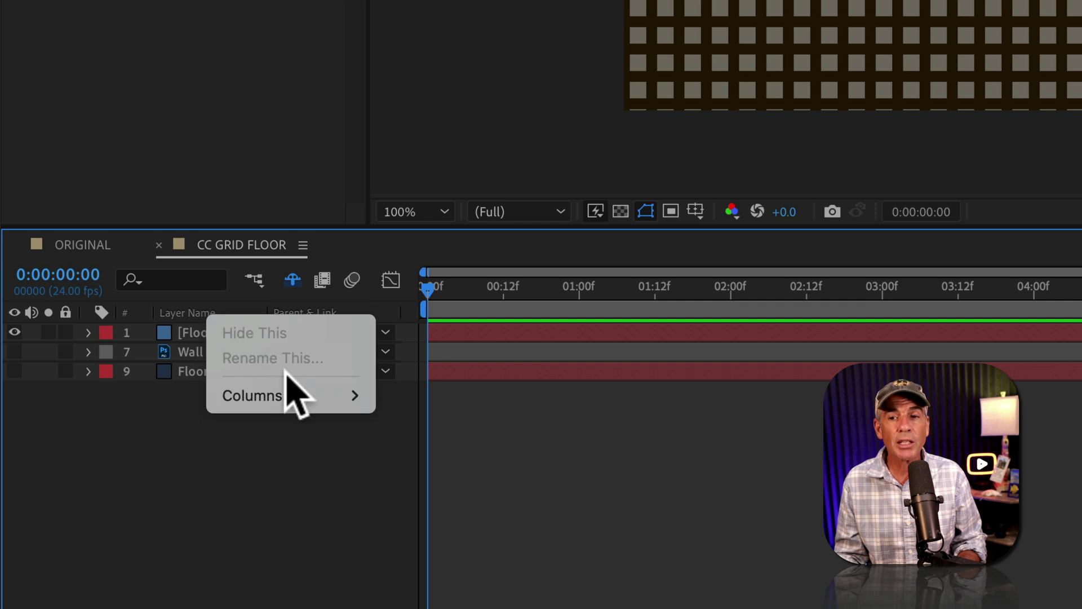
{"action": "mouse_move", "coordinate": [292, 395]}
{"action": "left_click", "coordinate": [454, 434]}
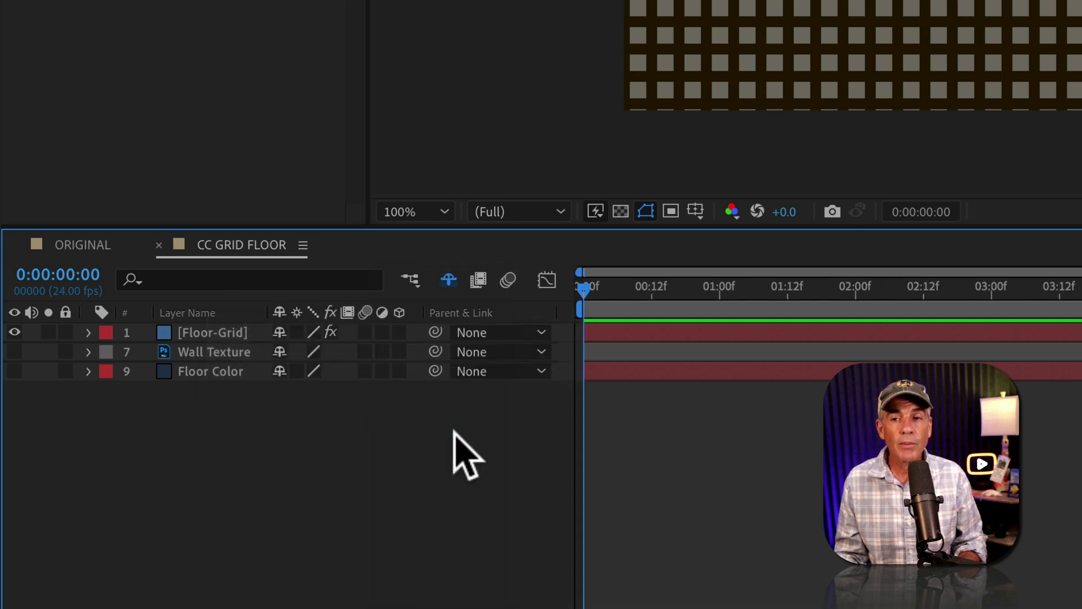
{"action": "left_click", "coordinate": [399, 332]}
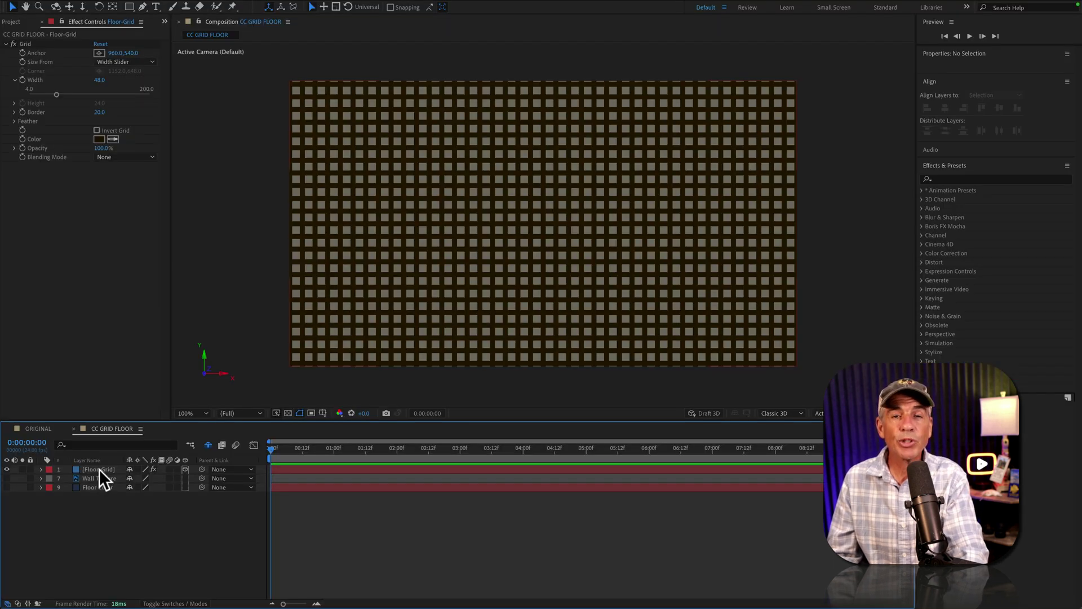
Expand Floor-Grid's Transform properties and undo the trial tilt, keeping Orientation at 0°
{"action": "left_click", "coordinate": [220, 333]}
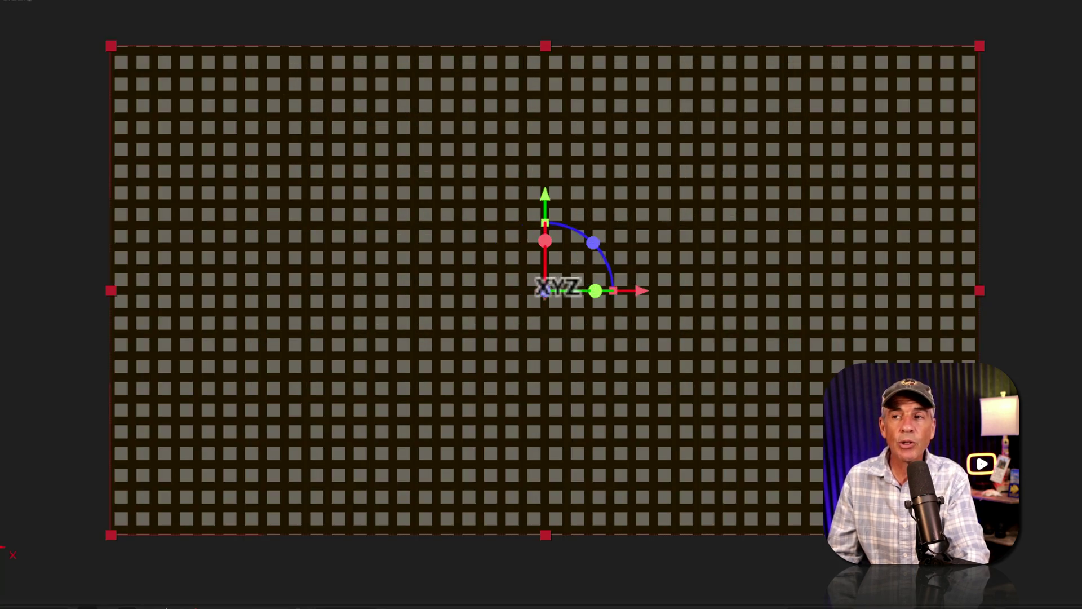
{"action": "left_click_drag", "start_coordinate": [544, 292], "coordinate": [547, 338]}
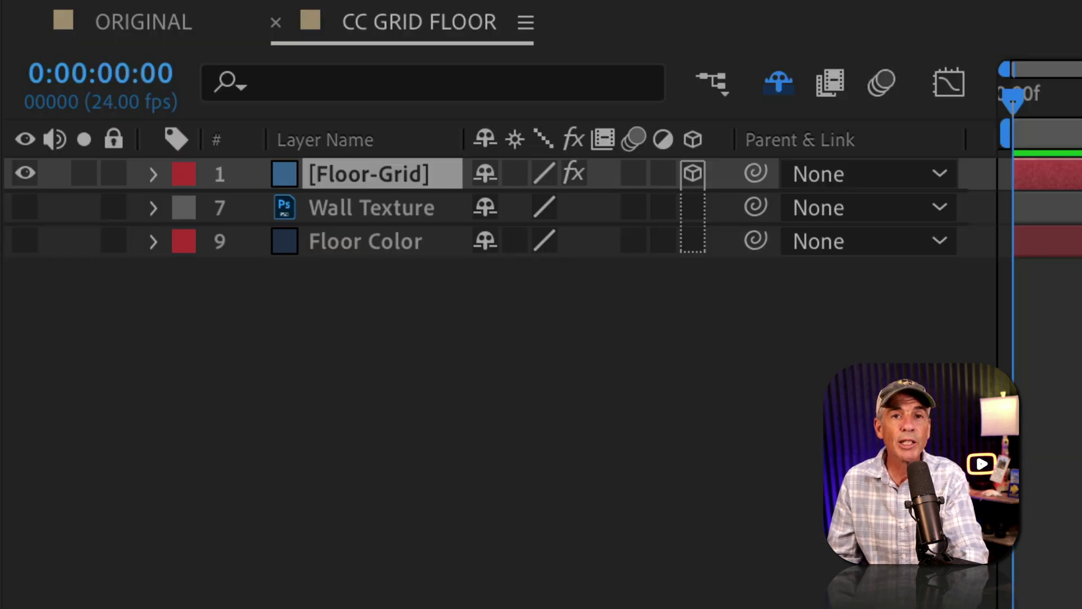
{"action": "left_click", "coordinate": [155, 176]}
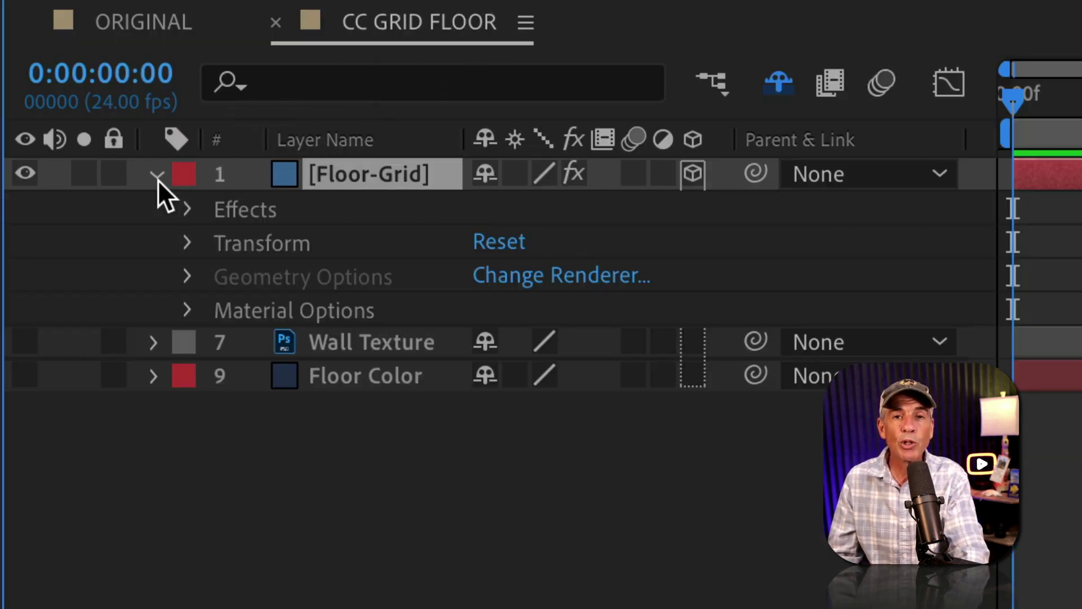
{"action": "left_click", "coordinate": [187, 243]}
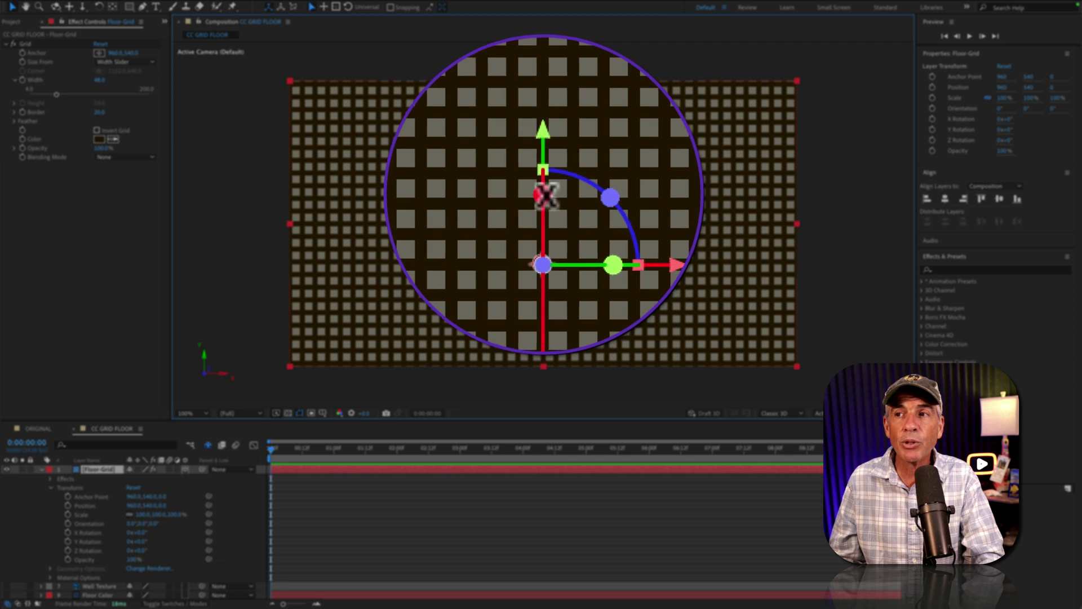
{"action": "left_click_drag", "start_coordinate": [545, 200], "coordinate": [553, 160]}
{"action": "key", "text": "ctrl+z"}
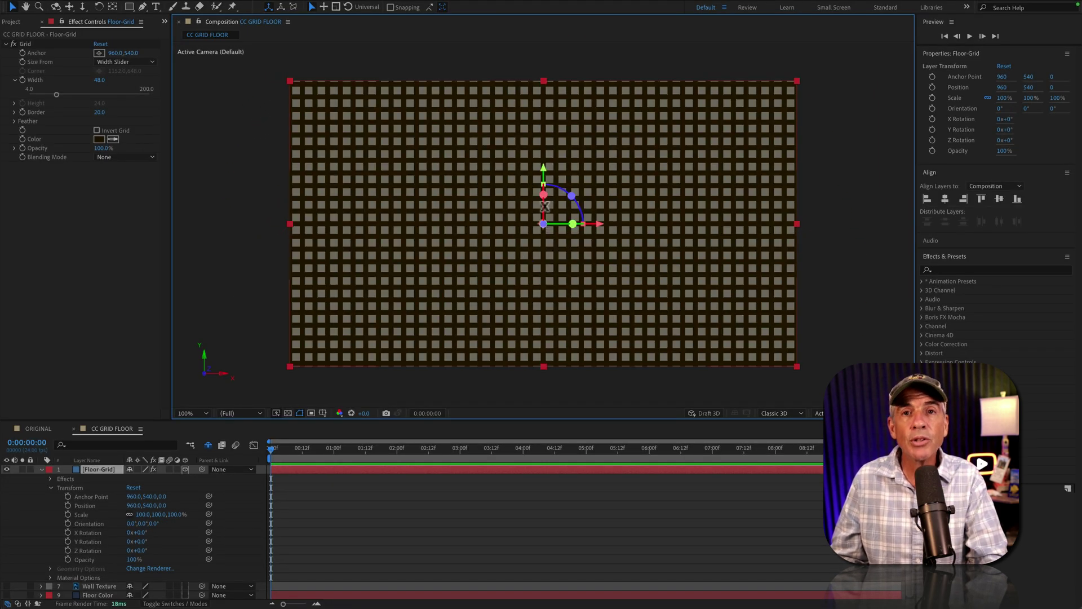
Set Floor-Grid's X Rotation to -82° so it lies flat
{"action": "left_click", "coordinate": [95, 533]}
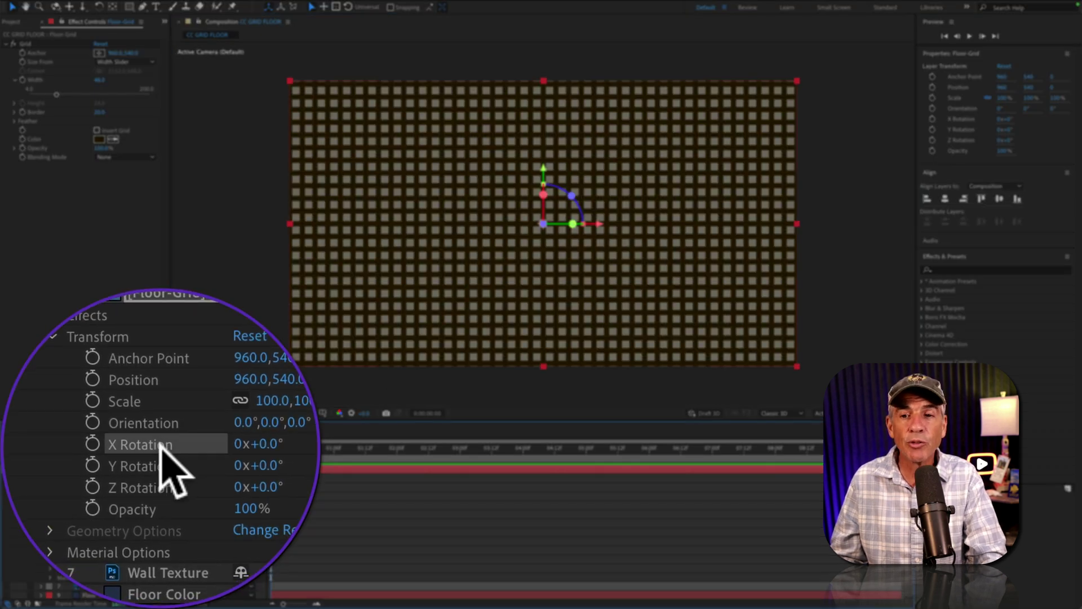
{"action": "left_click_drag", "start_coordinate": [161, 449], "coordinate": [168, 446]}
{"action": "left_click", "coordinate": [159, 455]}
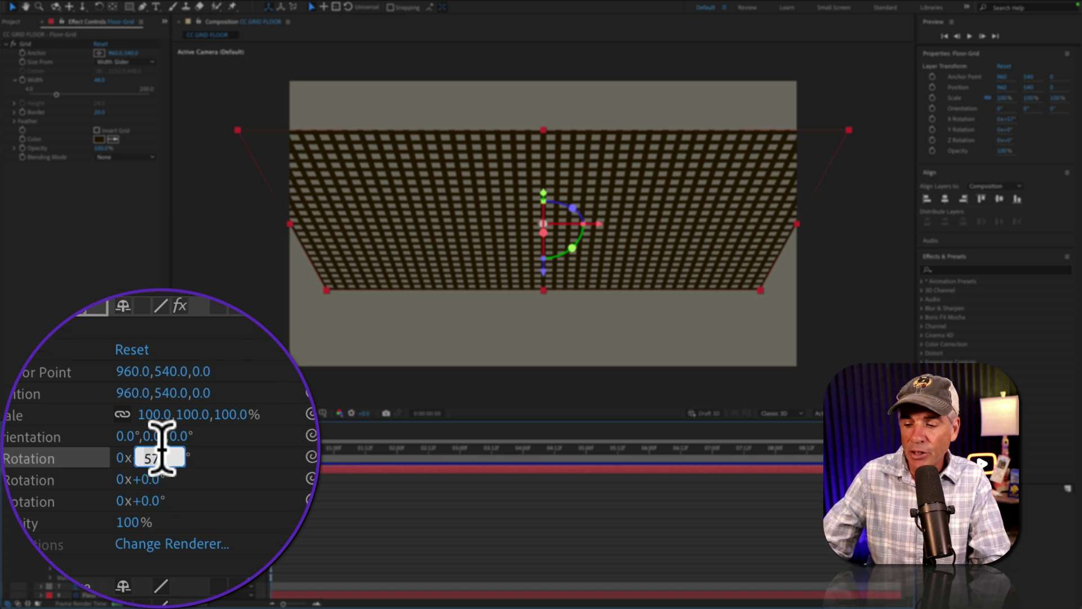
{"action": "type", "text": "-"}
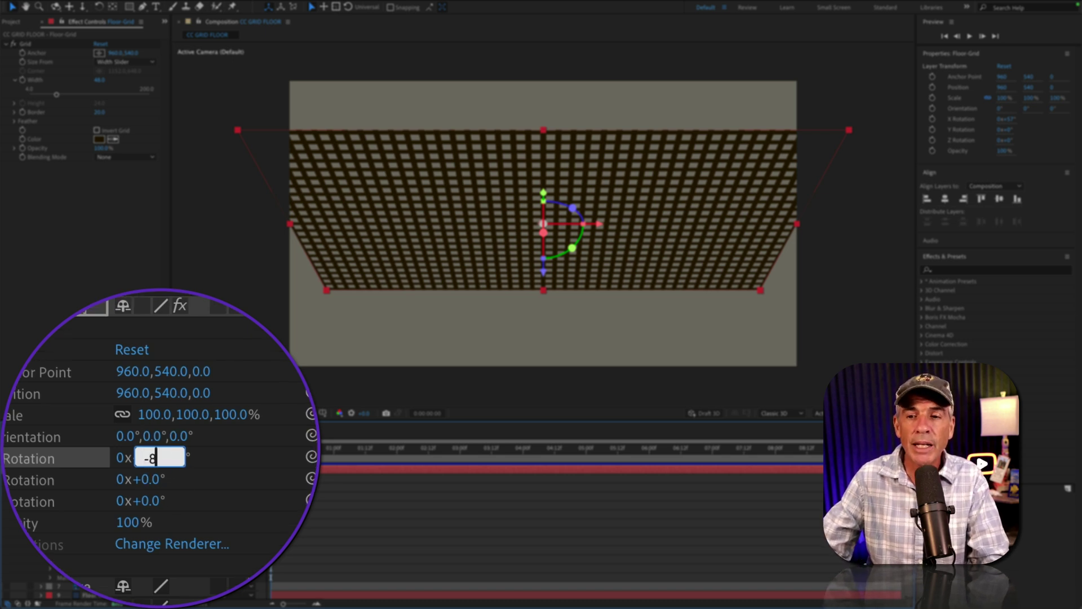
{"action": "type", "text": "82"}
{"action": "key", "text": "Return"}
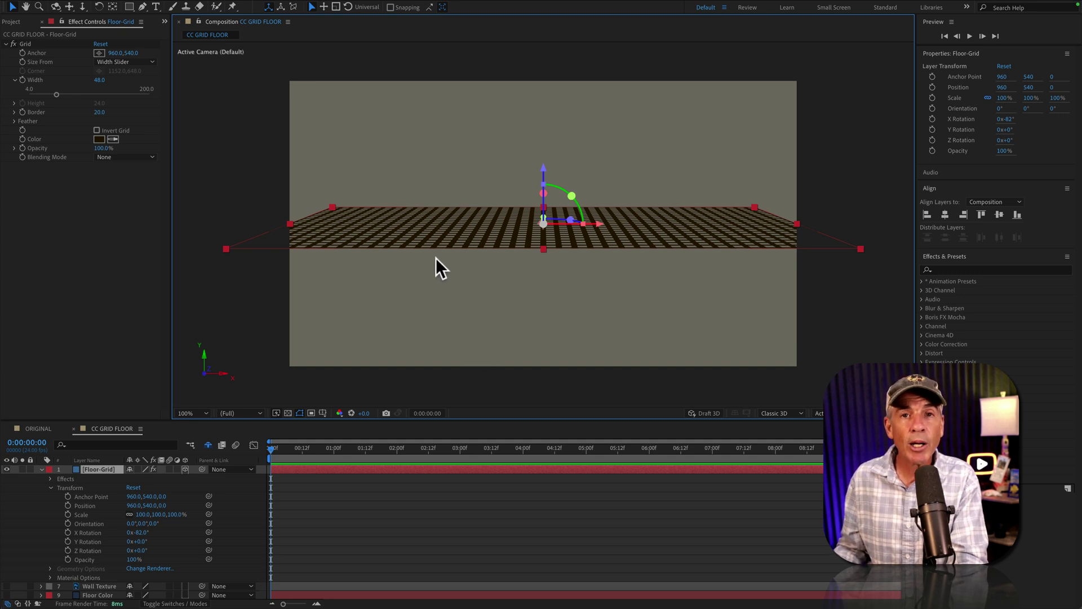
Move the floor grid down to Position 960, 899.7, 0 along the frame bottom
{"action": "left_click", "coordinate": [1016, 213]}
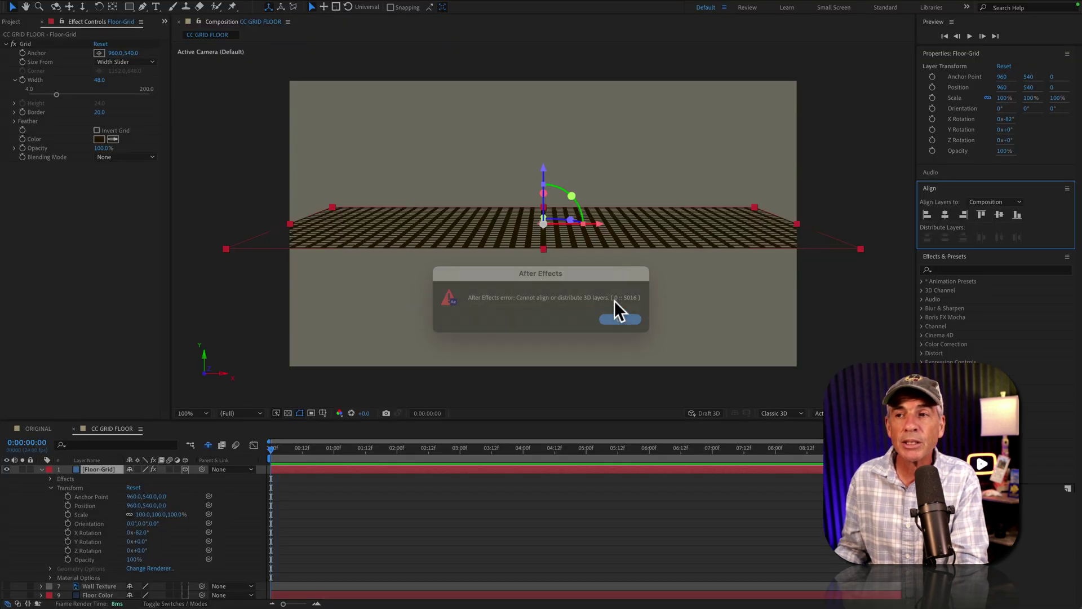
{"action": "left_click", "coordinate": [798, 365]}
{"action": "left_click_drag", "start_coordinate": [484, 231], "coordinate": [494, 314]}
{"action": "left_click", "coordinate": [310, 287]}
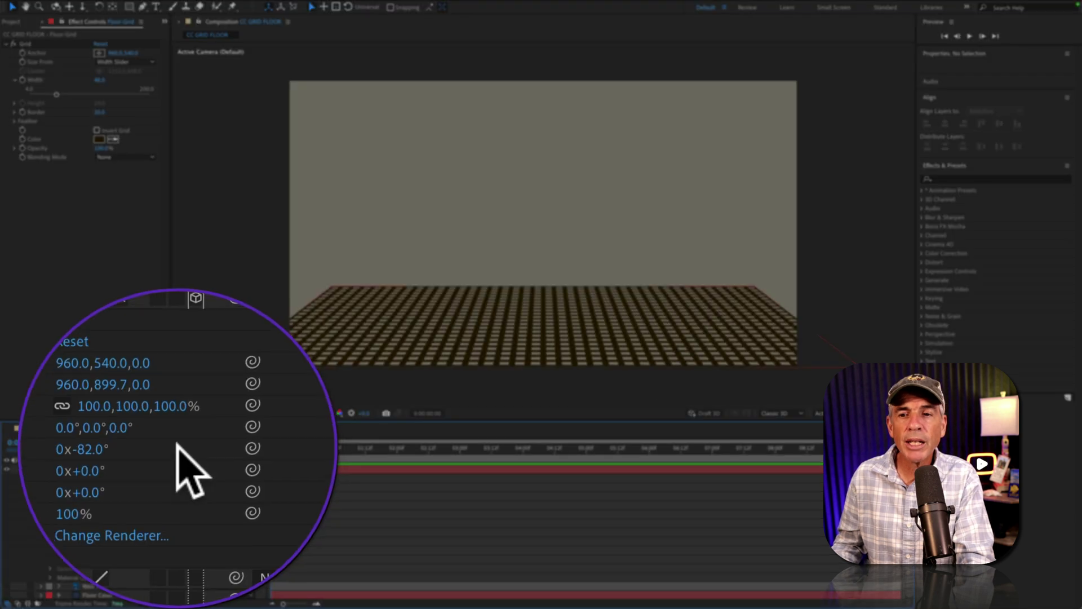
Set Floor-Grid's Scale to 125% so it spans the frame width
{"action": "left_click", "coordinate": [142, 514]}
{"action": "type", "text": "125"}
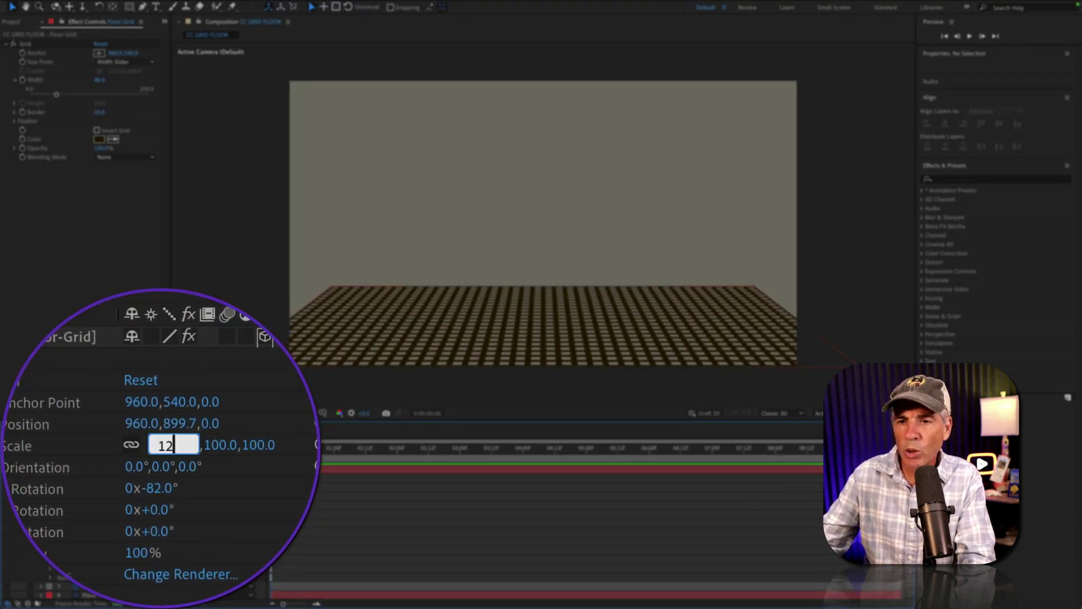
{"action": "key", "text": "Return"}
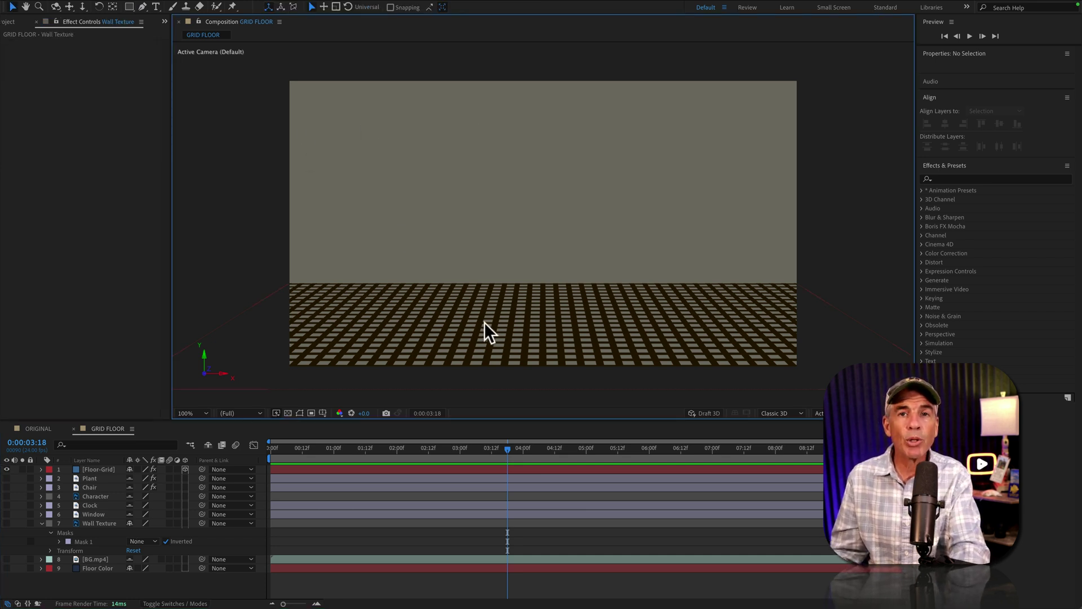
Turn on the transparency grid so the empty GRID FLOOR background shows as a checkerboard
{"action": "key", "text": "super+k"}
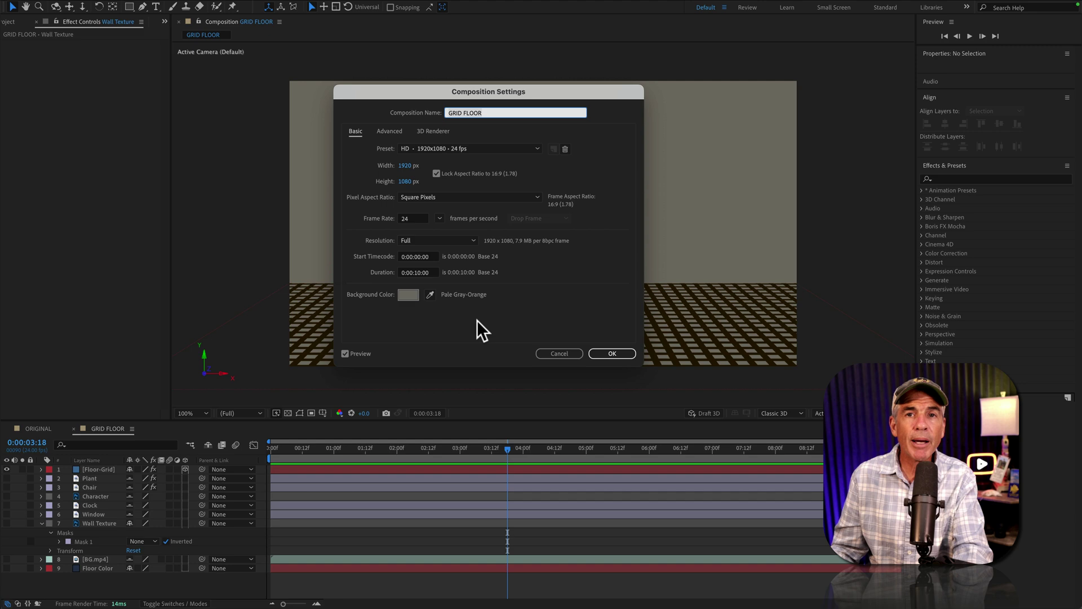
{"action": "left_click", "coordinate": [557, 354]}
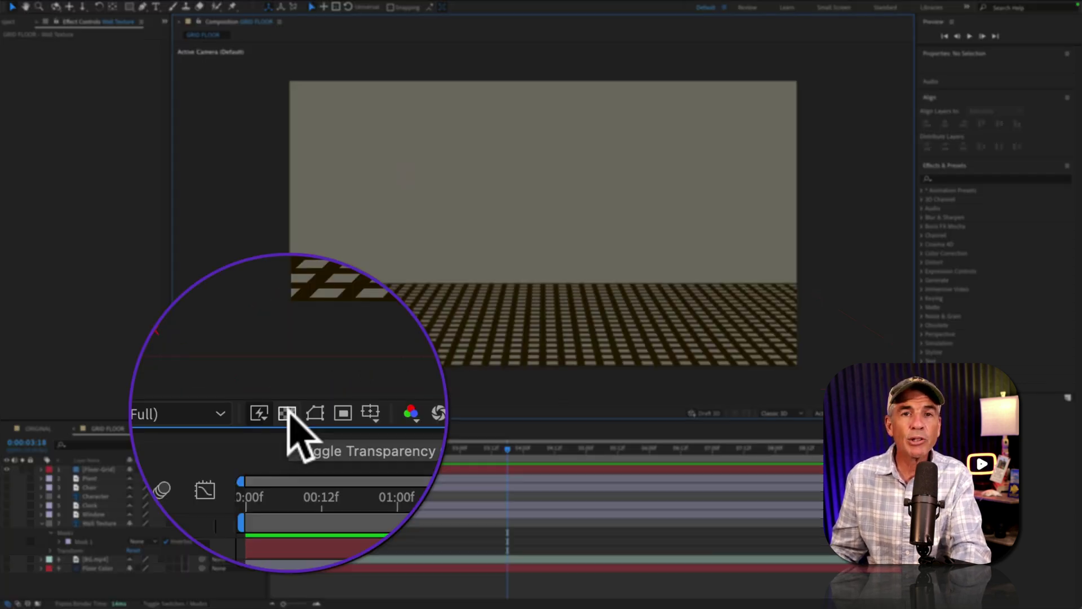
{"action": "left_click", "coordinate": [288, 413]}
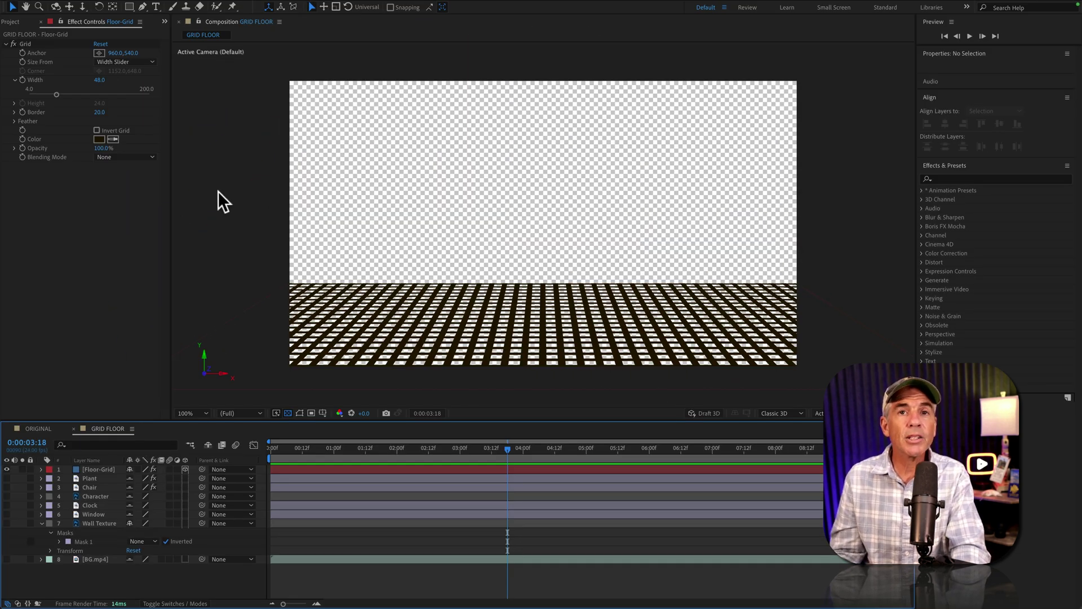
Add a comp-sized 24344D navy solid and drag it to the bottom of the layer stack
{"action": "right_click", "coordinate": [194, 161]}
{"action": "mouse_move", "coordinate": [212, 164]}
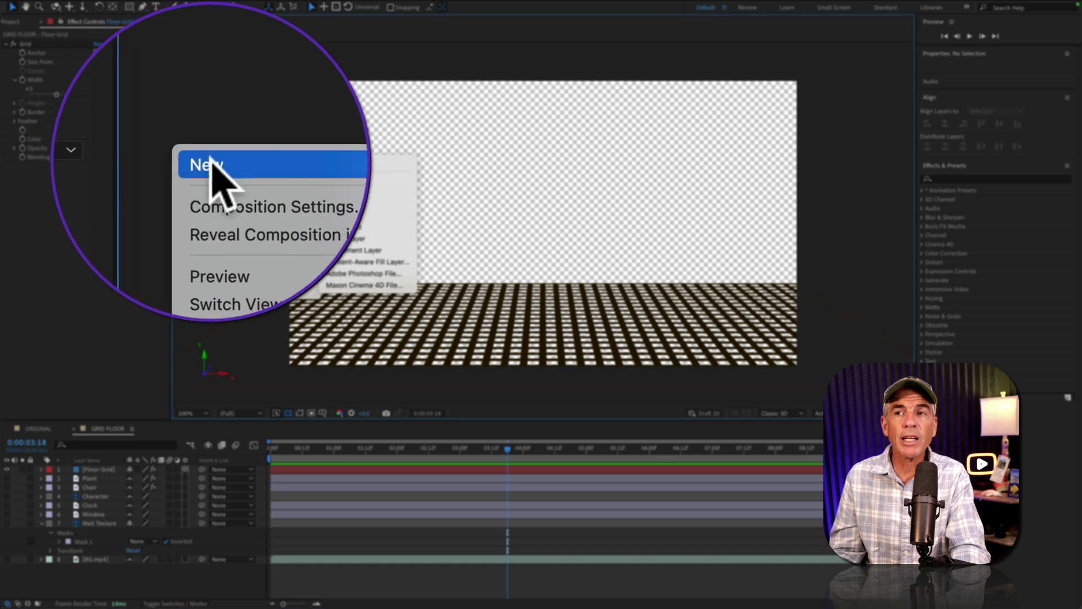
{"action": "left_click", "coordinate": [344, 196]}
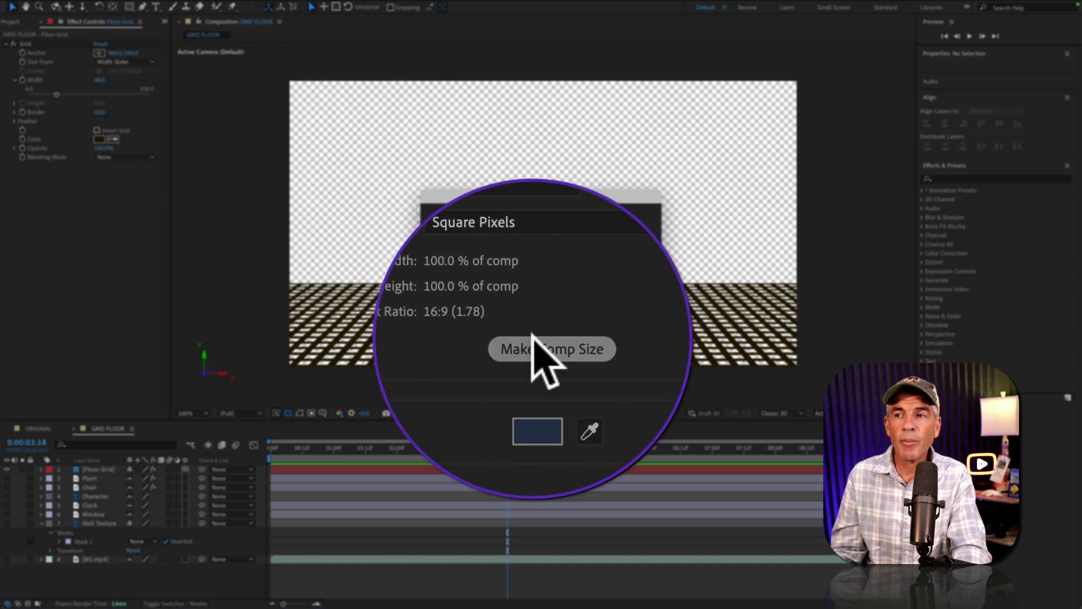
{"action": "left_click", "coordinate": [536, 384]}
{"action": "left_click", "coordinate": [549, 272]}
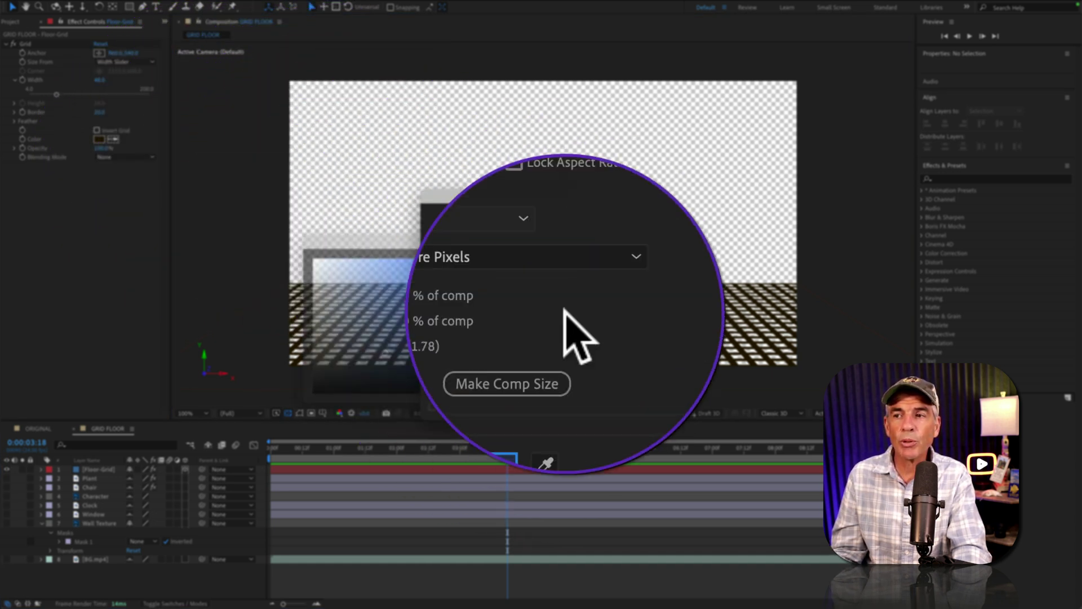
{"action": "left_click", "coordinate": [624, 403]}
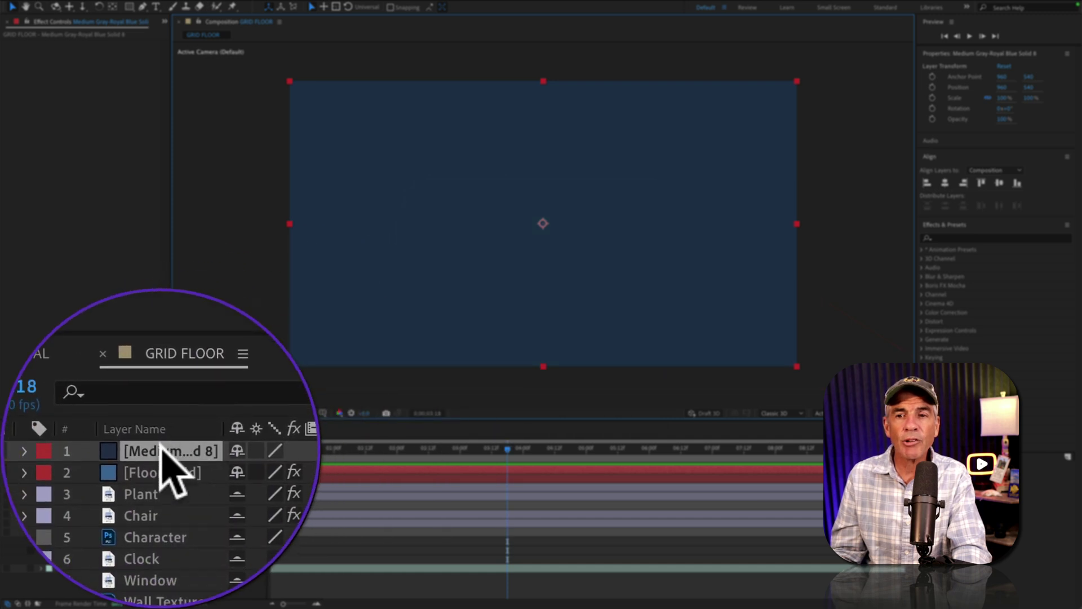
{"action": "left_click_drag", "start_coordinate": [101, 469], "coordinate": [92, 521]}
{"action": "left_click_drag", "start_coordinate": [158, 442], "coordinate": [159, 516]}
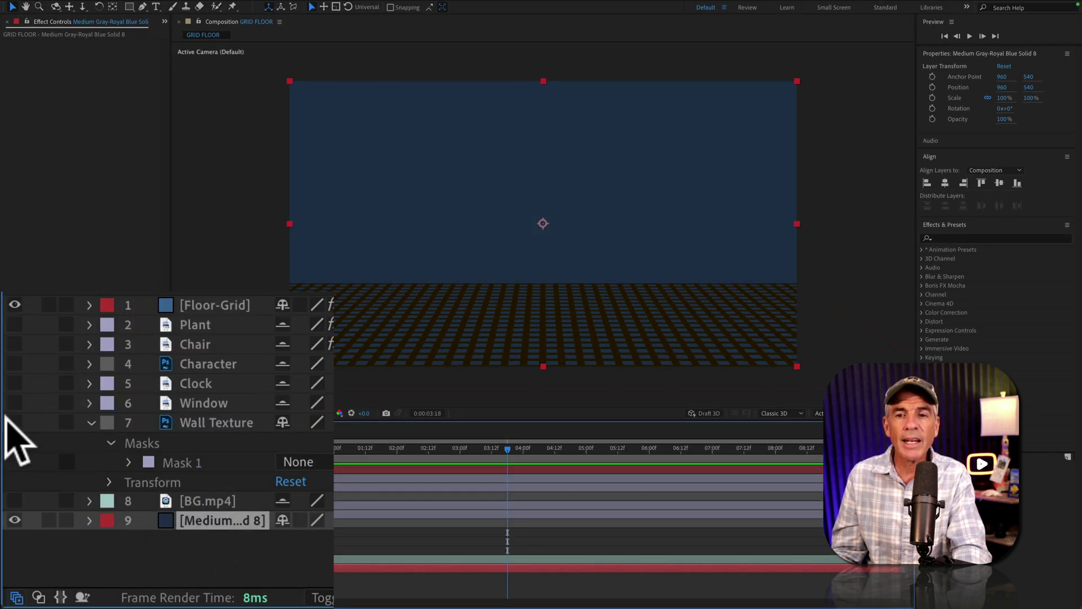
Show the Wall Texture layer and set its Mask 1 mode to Add, cutting a rectangular window
{"action": "left_click", "coordinate": [15, 422]}
{"action": "left_click", "coordinate": [214, 422]}
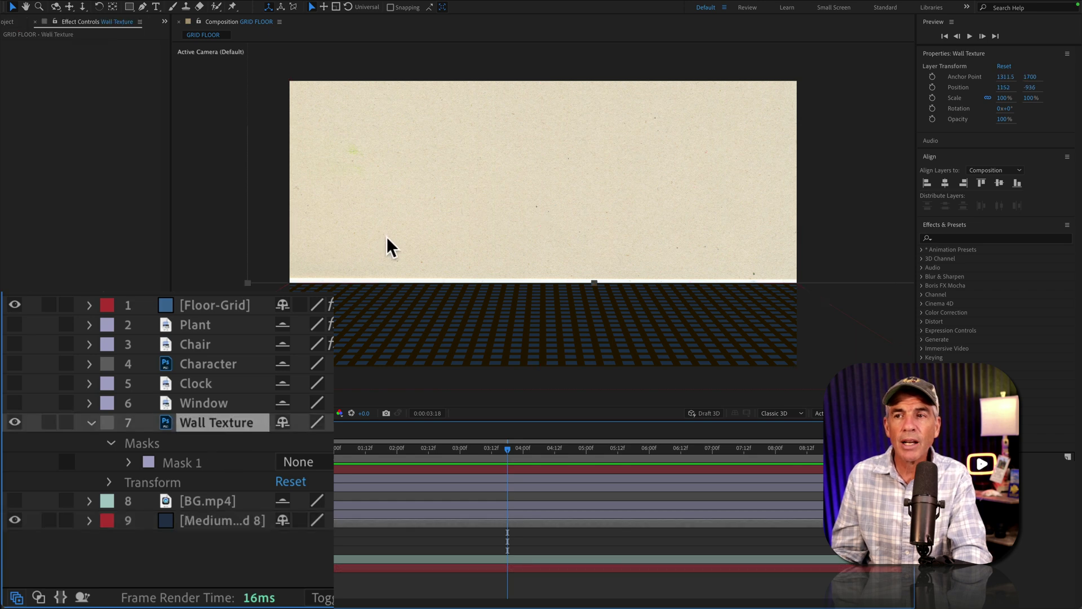
{"action": "left_click", "coordinate": [389, 191]}
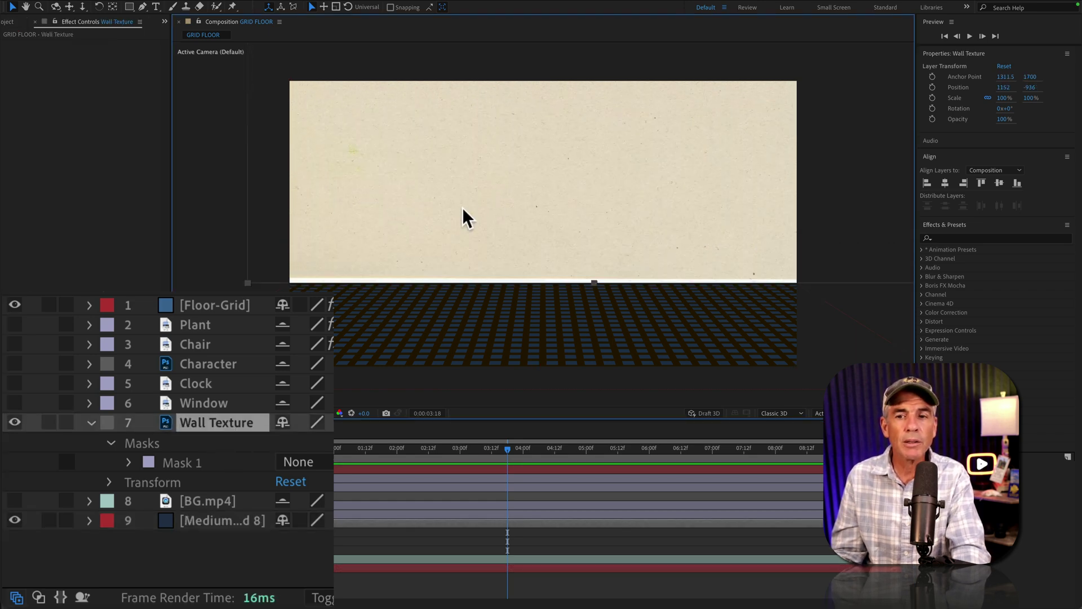
{"action": "left_click", "coordinate": [206, 418]}
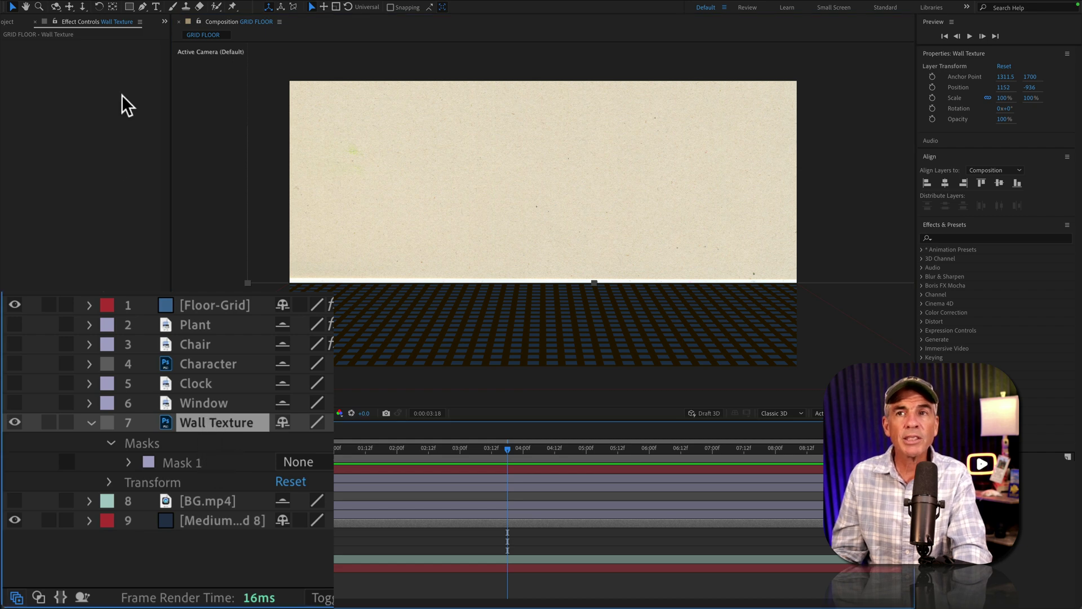
{"action": "left_click", "coordinate": [129, 6]}
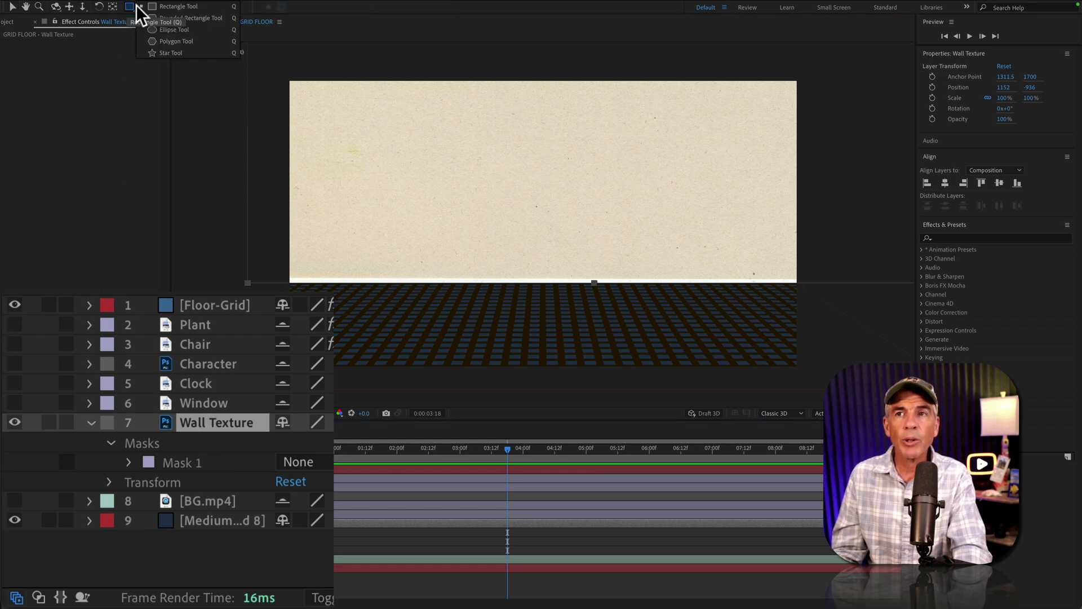
{"action": "left_click", "coordinate": [172, 8]}
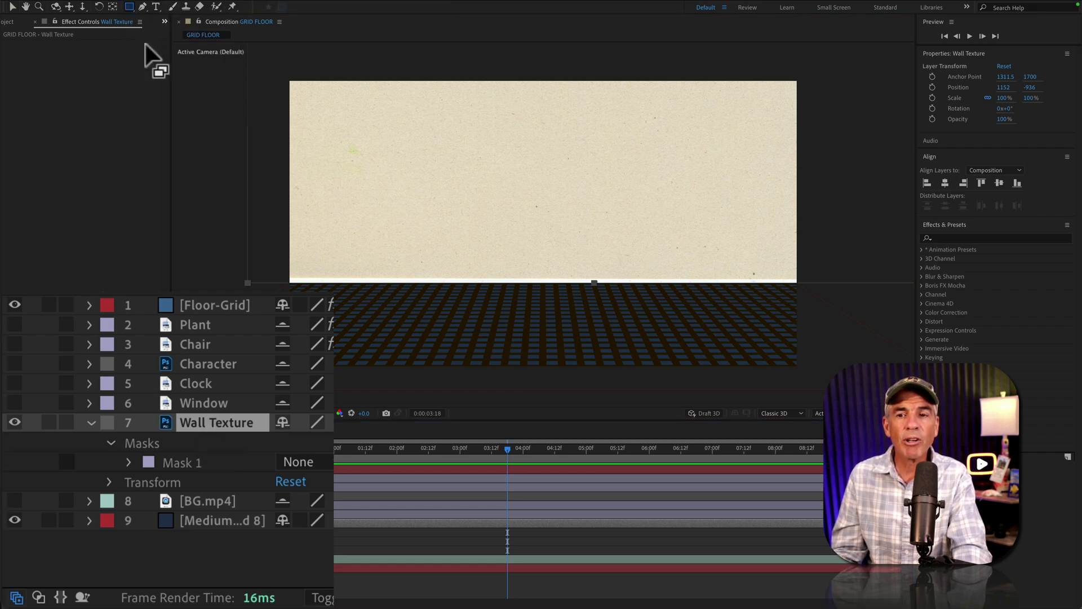
{"action": "left_click", "coordinate": [304, 463]}
{"action": "left_click", "coordinate": [649, 218]}
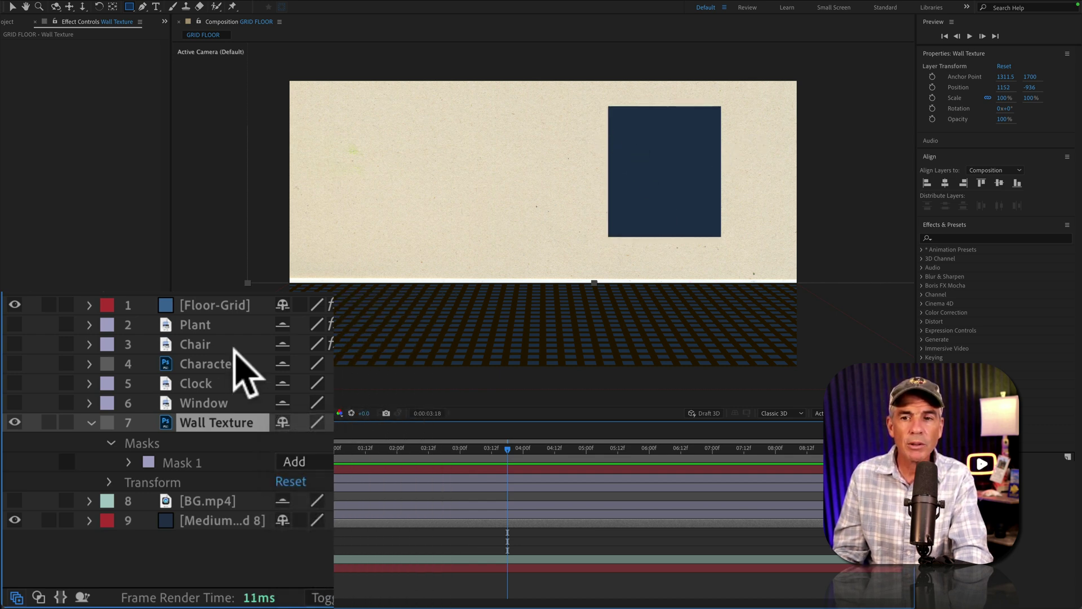
Show the Window, BG.mp4 and Plant layers, preview, and move Floor-Grid down to layer 8
{"action": "left_click", "coordinate": [14, 402]}
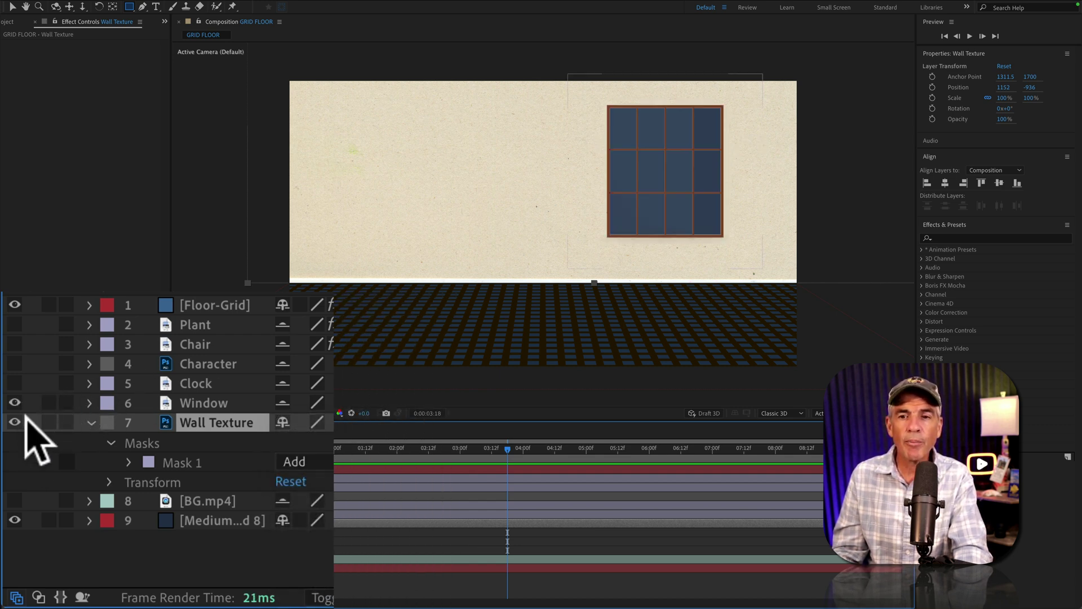
{"action": "left_click", "coordinate": [15, 500]}
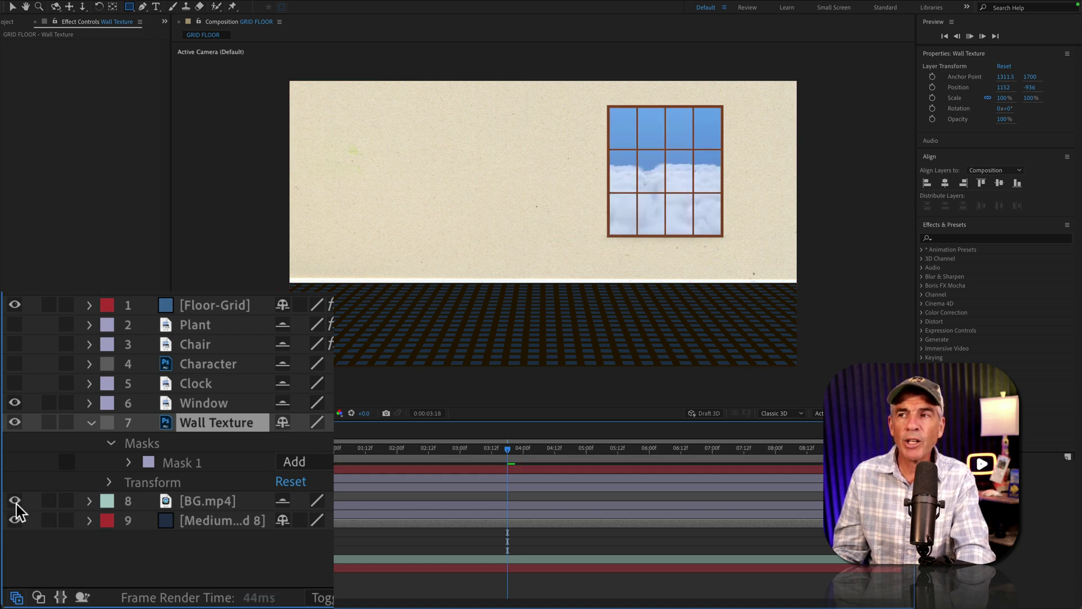
{"action": "key", "text": "space"}
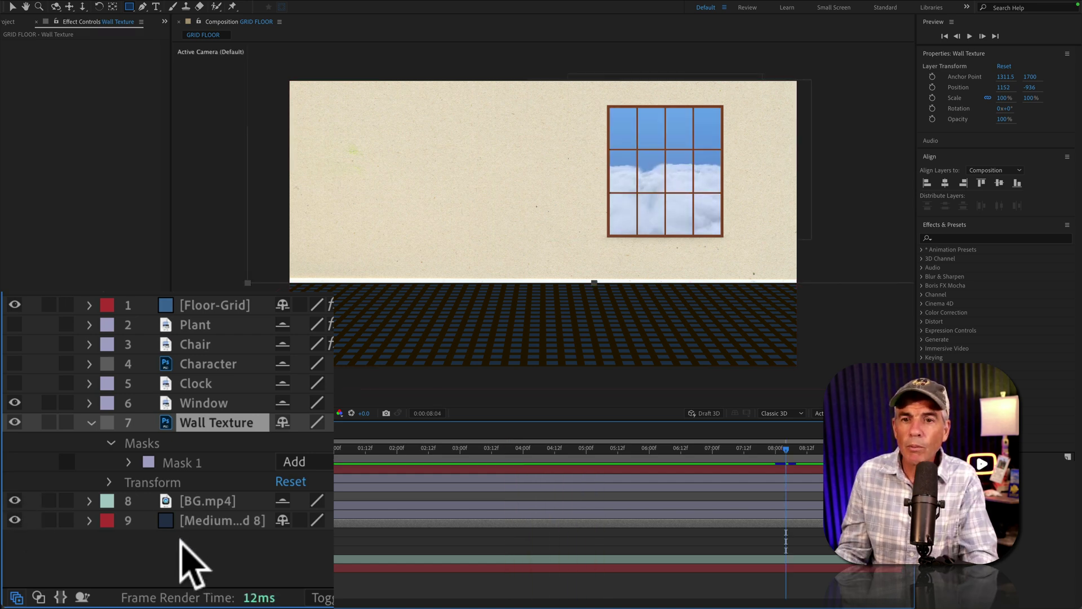
{"action": "left_click", "coordinate": [15, 325]}
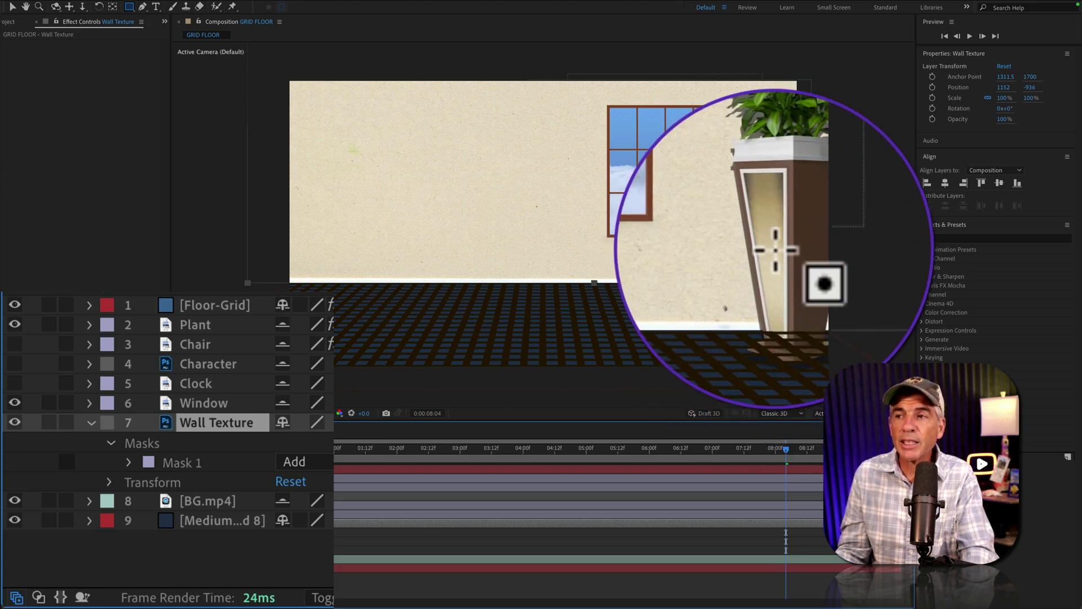
{"action": "left_click", "coordinate": [210, 305]}
{"action": "left_click_drag", "start_coordinate": [210, 305], "coordinate": [202, 504]}
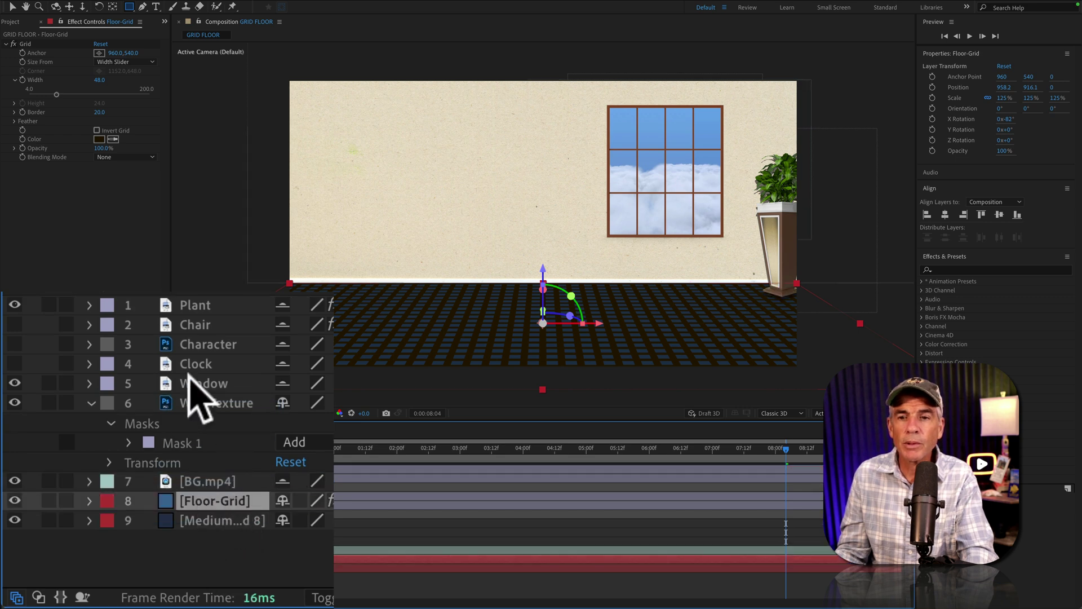
Switch on the Chair, Clock and Character layers
{"action": "left_click", "coordinate": [15, 325]}
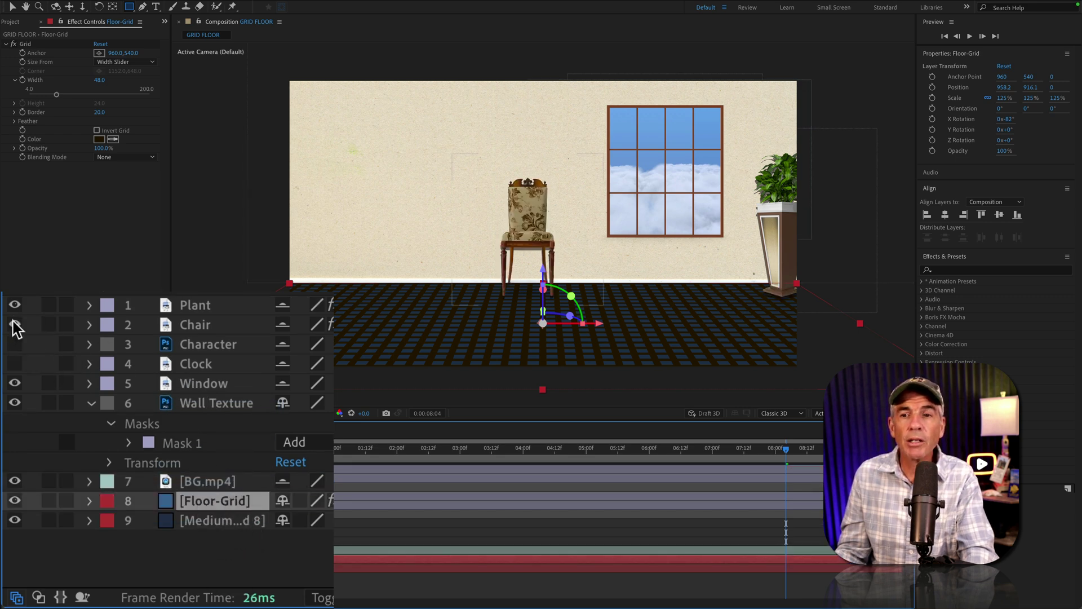
{"action": "left_click", "coordinate": [13, 363]}
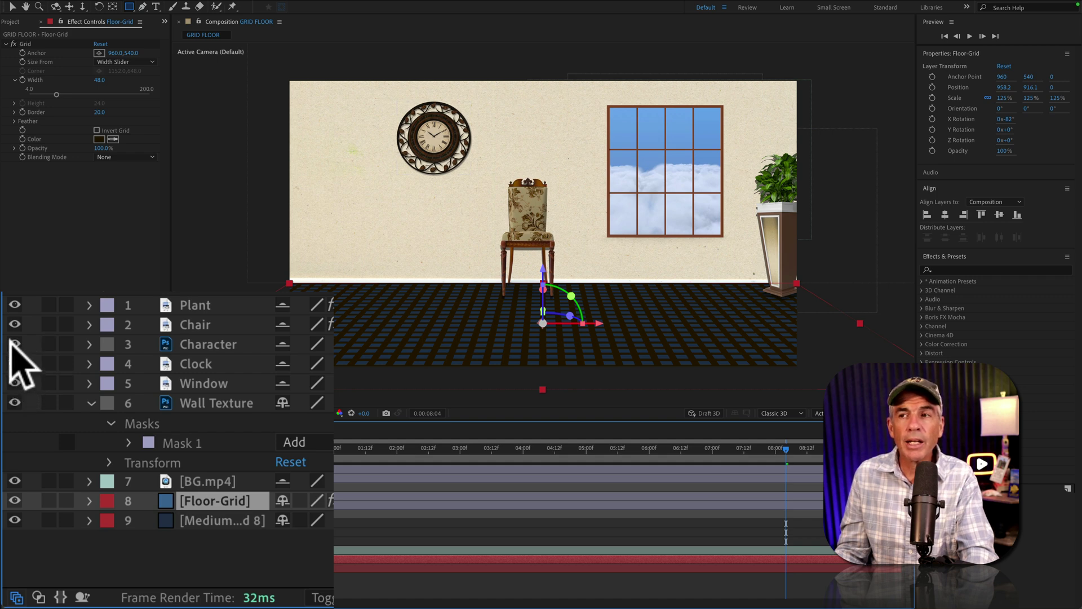
{"action": "left_click", "coordinate": [14, 344]}
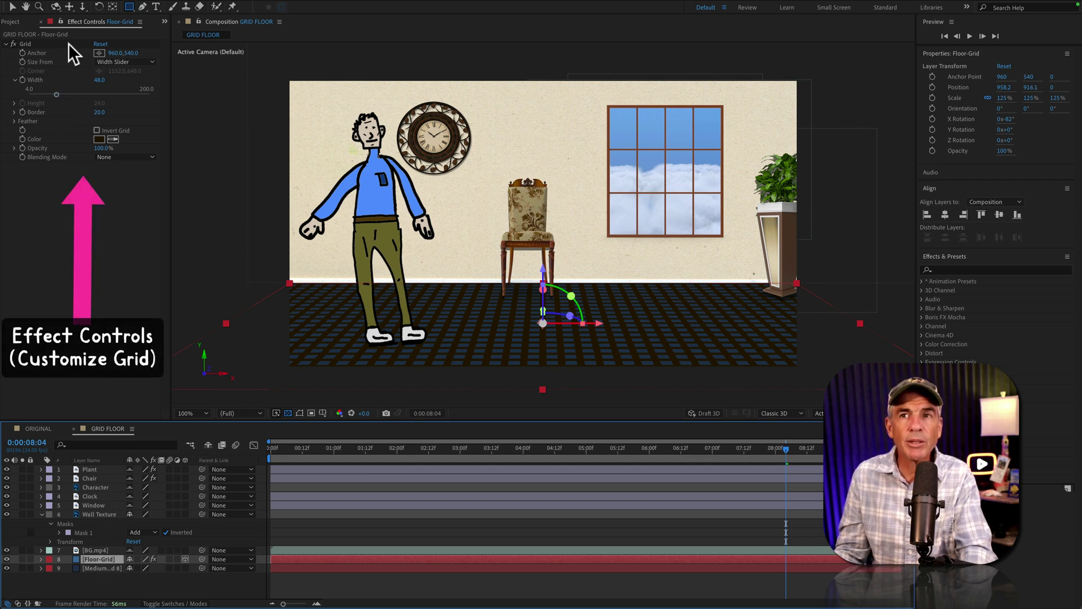
Change the Floor-Grid Grid effect's width from 48 to 63
{"action": "mouse_move", "coordinate": [99, 80]}
{"action": "left_mouse_down"}
{"action": "mouse_move", "coordinate": [276, 83]}
{"action": "mouse_move", "coordinate": [108, 84]}
{"action": "left_mouse_up"}
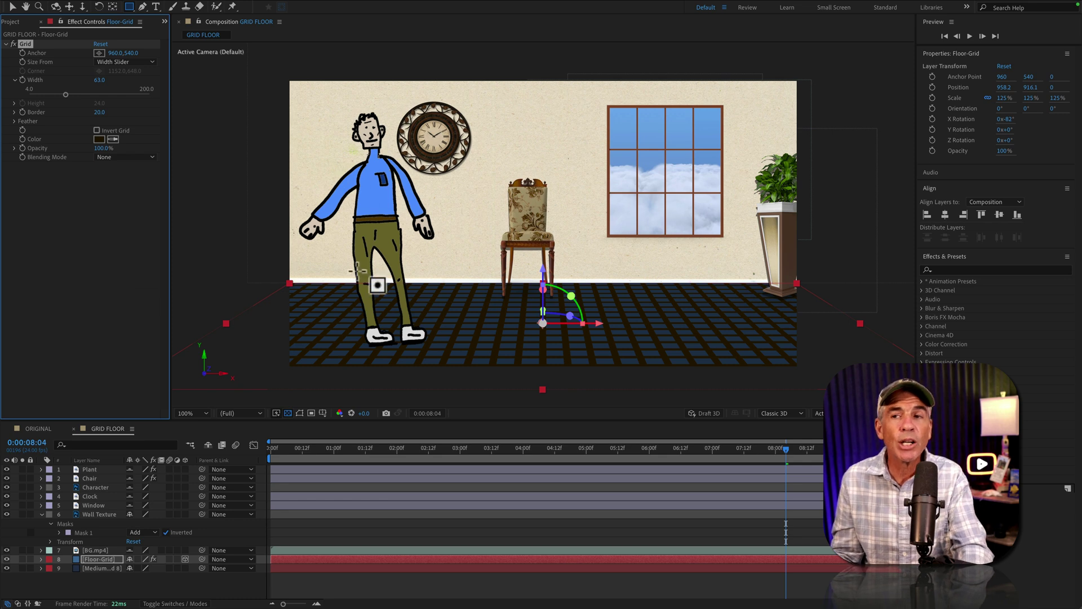
Maximize the viewer, zoom to 200%, and play back the finished room scene
{"action": "key", "text": "grave"}
{"action": "key", "text": "period"}
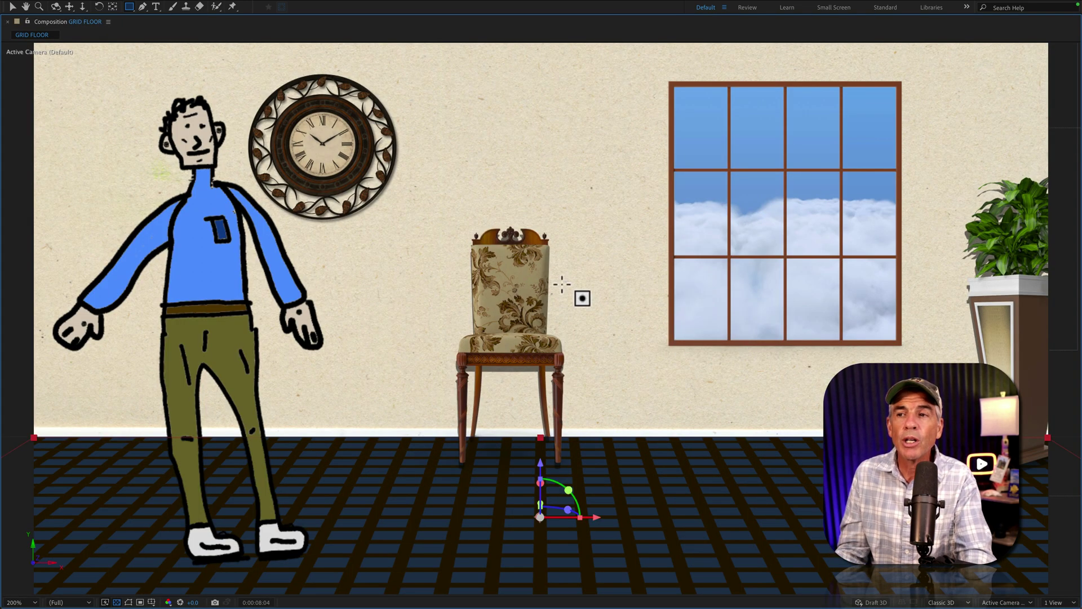
{"action": "key", "text": "space"}
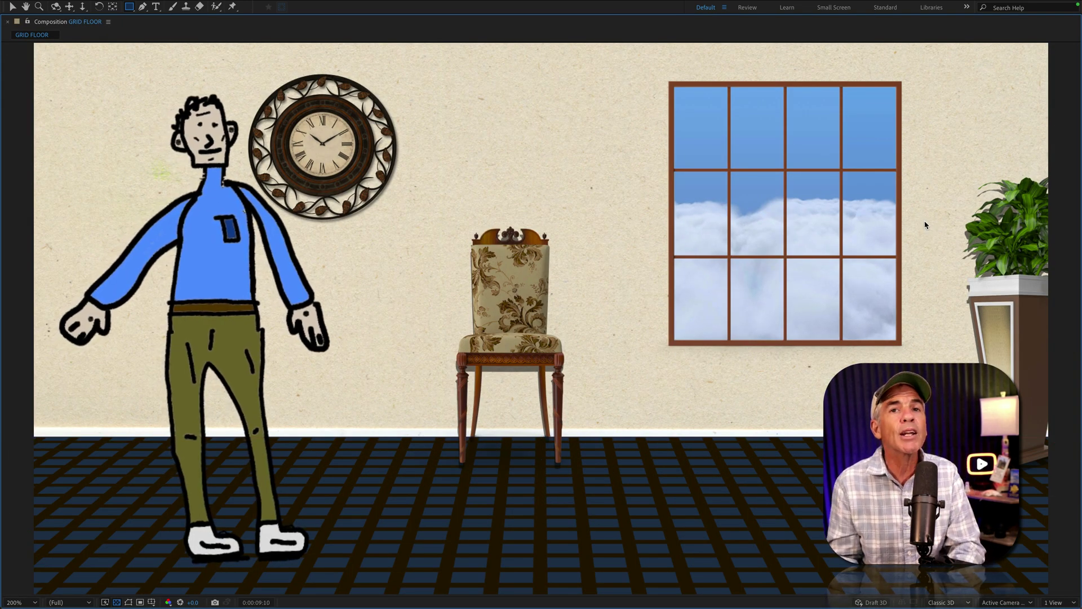